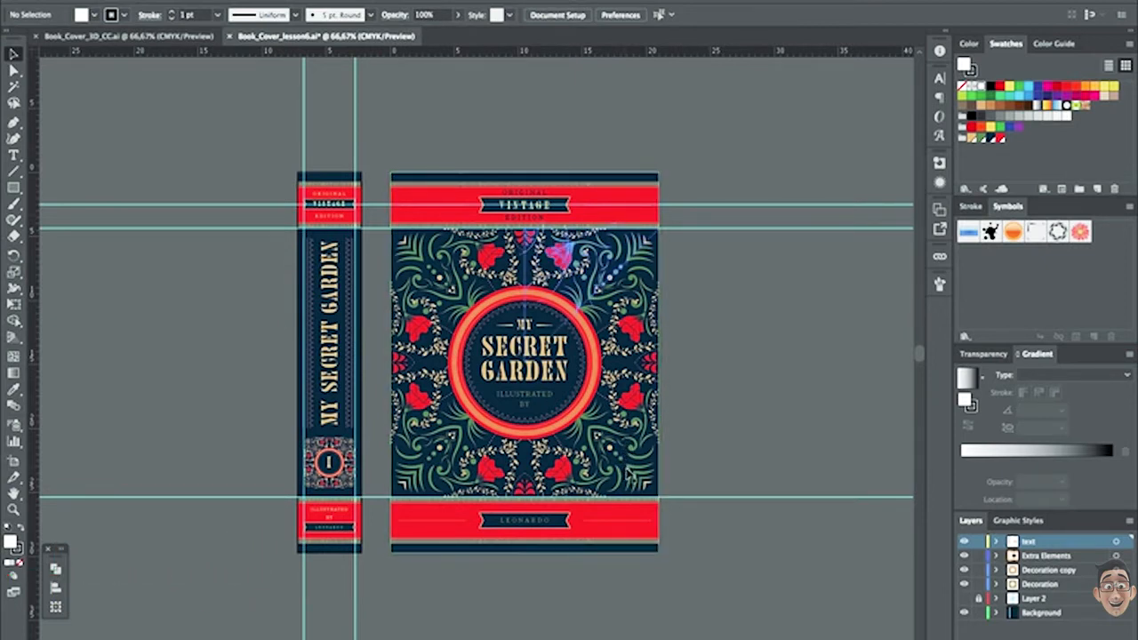
Step: Expand the appearance of all the spine and front cover artwork
scroll(770, 462, "down", 2)
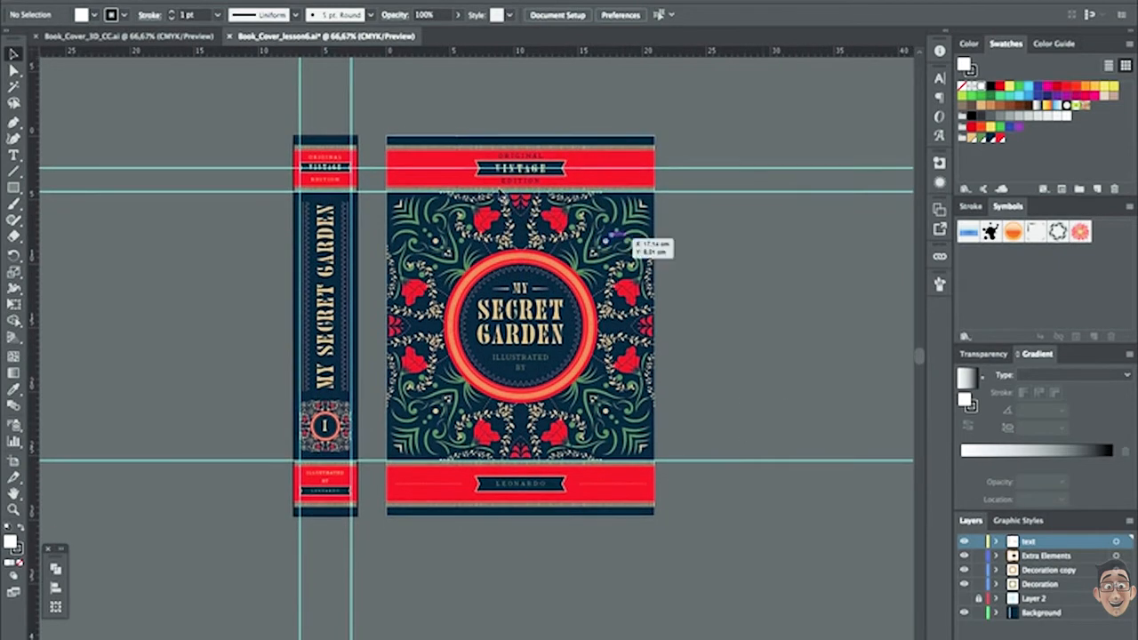
left_click_drag(279, 89, 699, 558)
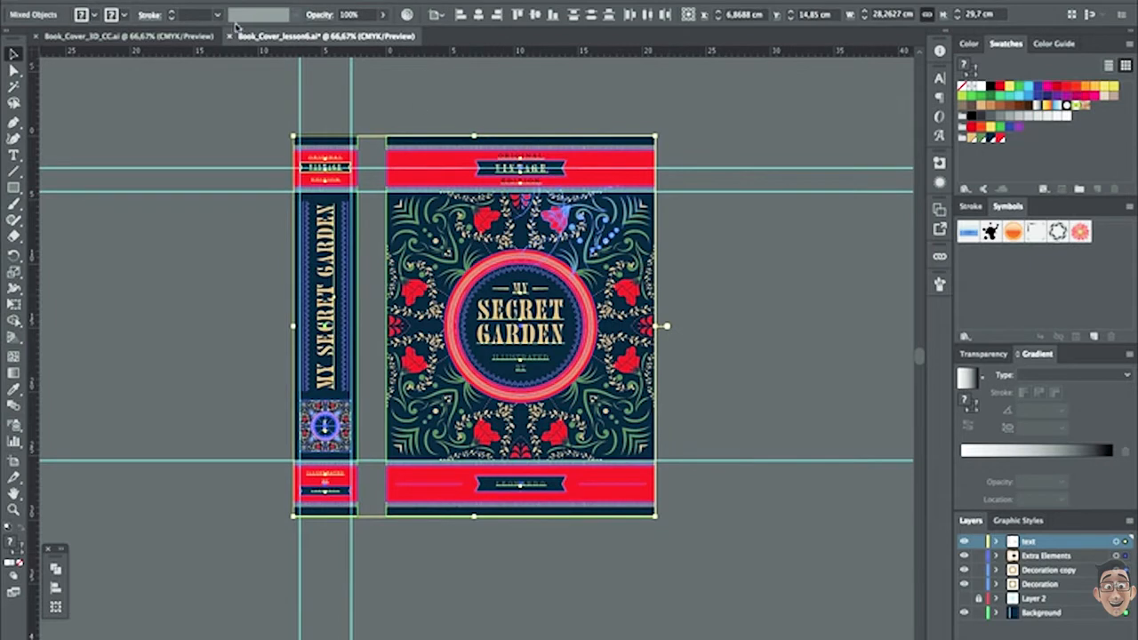
left_click(182, 1)
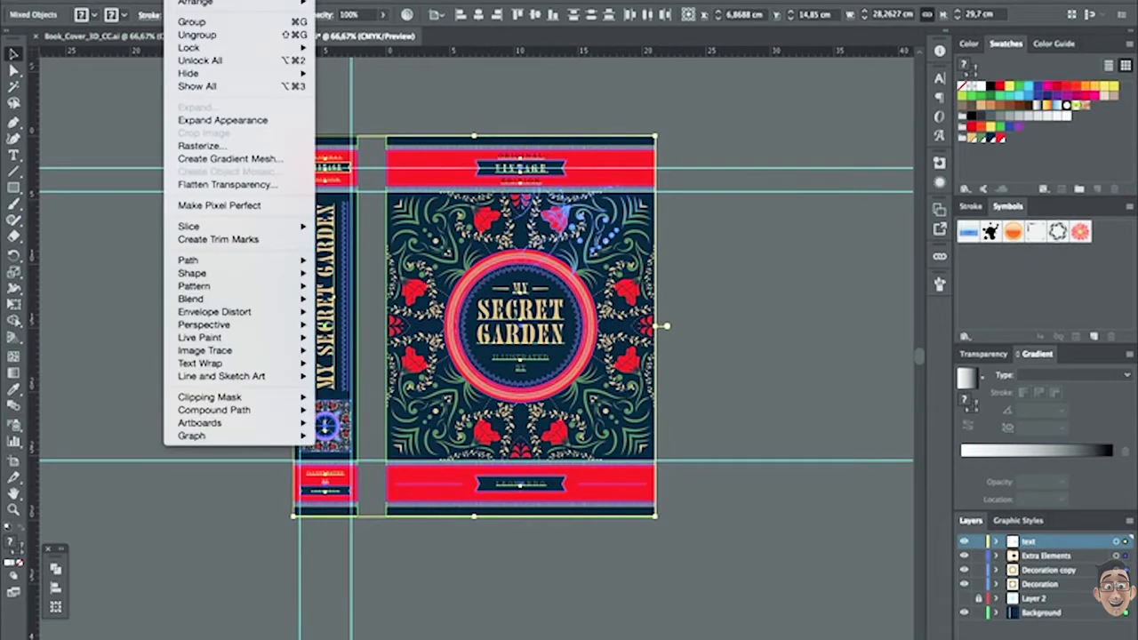
left_click(229, 123)
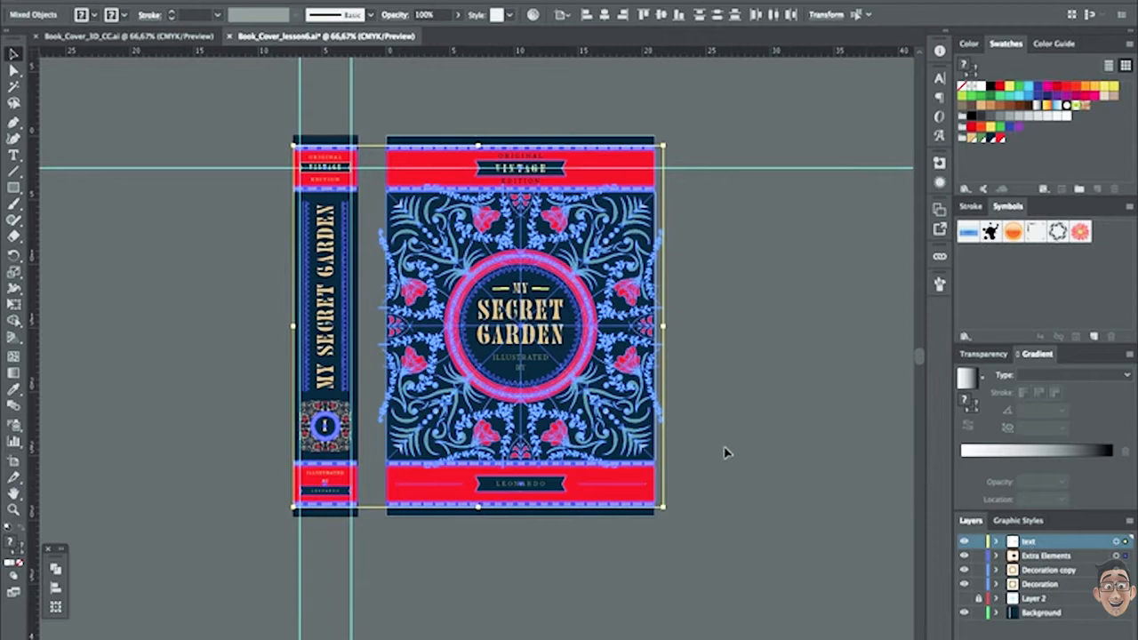
Step: Copy the whole spine and cover artwork into Book_Cover_3D_CC.ai and place it beside the yellow artboard
left_click_drag(263, 113, 704, 540)
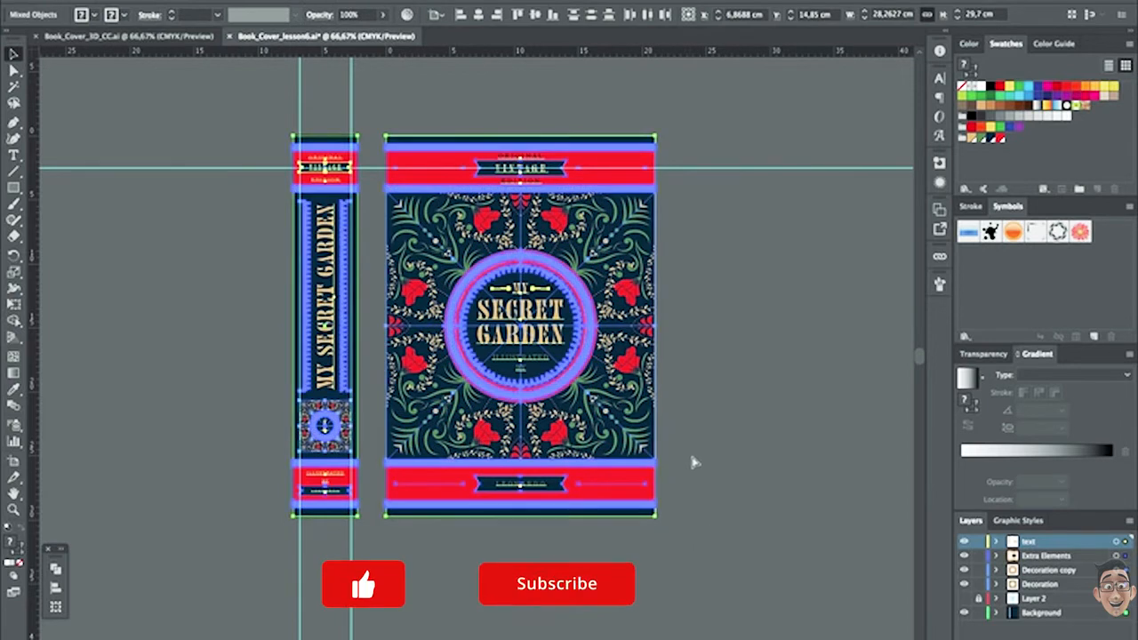
left_click(133, 36)
left_click_drag(649, 444, 759, 455)
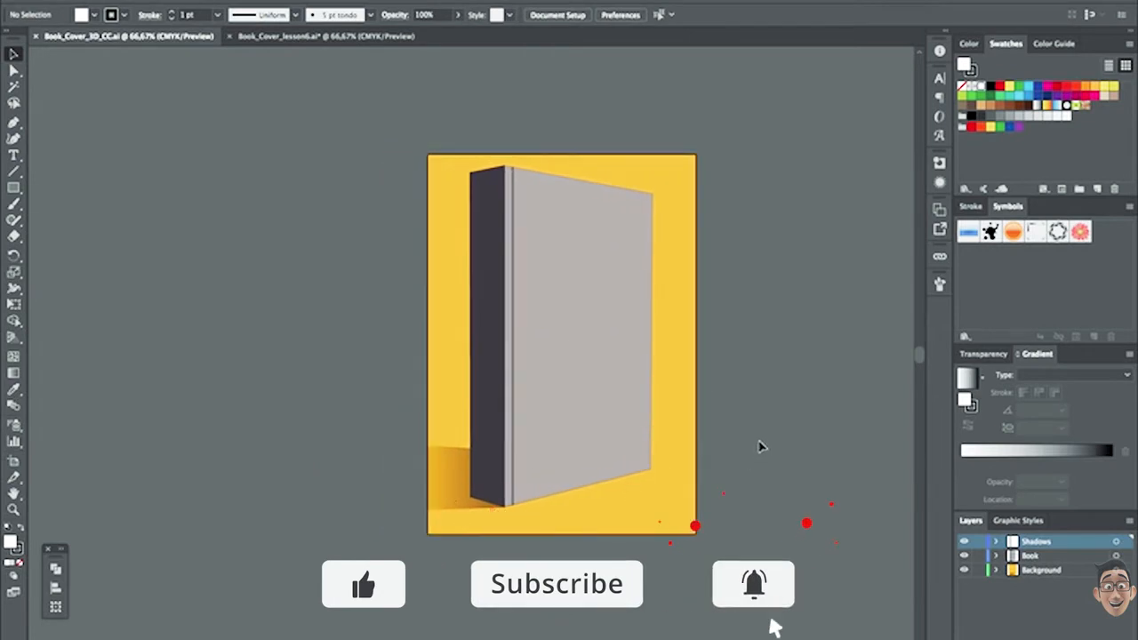
left_click_drag(455, 463, 530, 467)
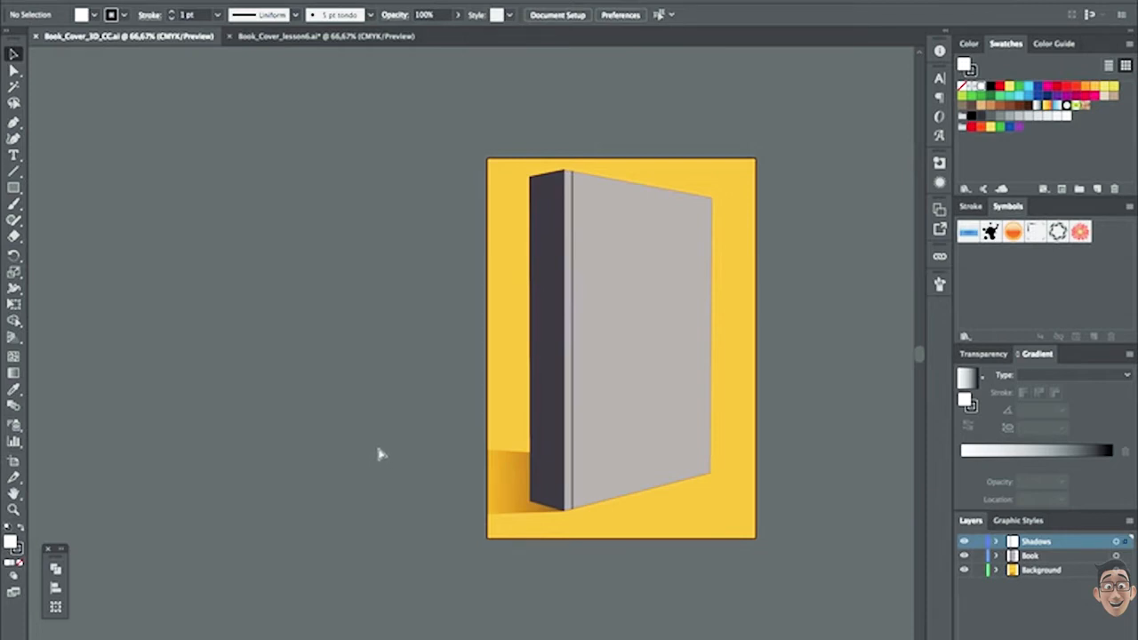
key("ctrl+v")
left_click_drag(377, 423, 278, 410)
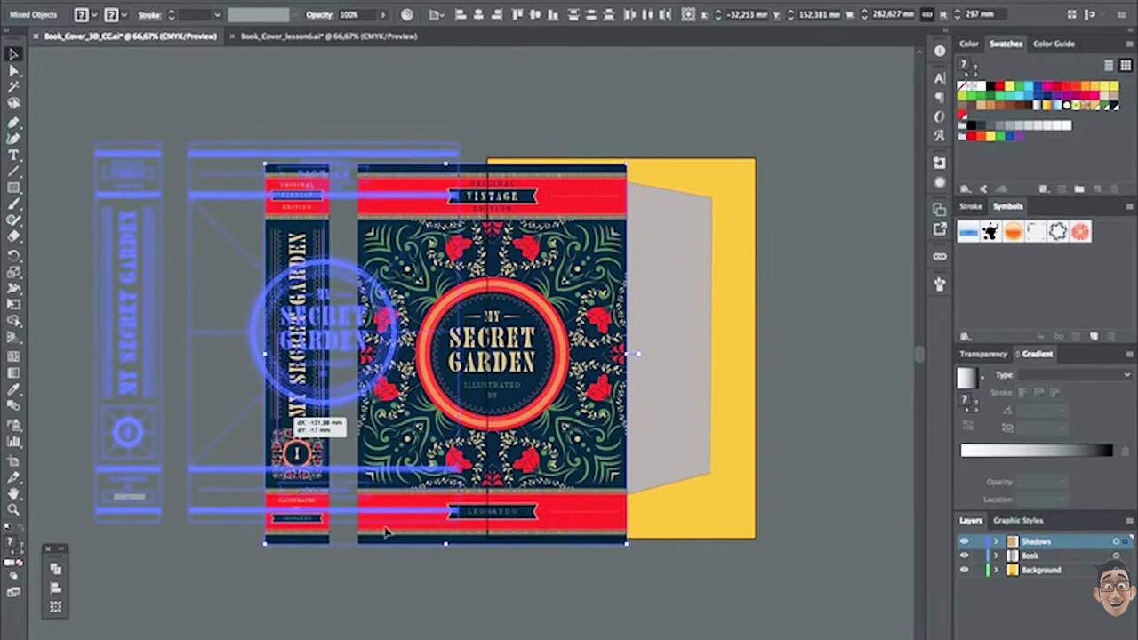
left_click(374, 565)
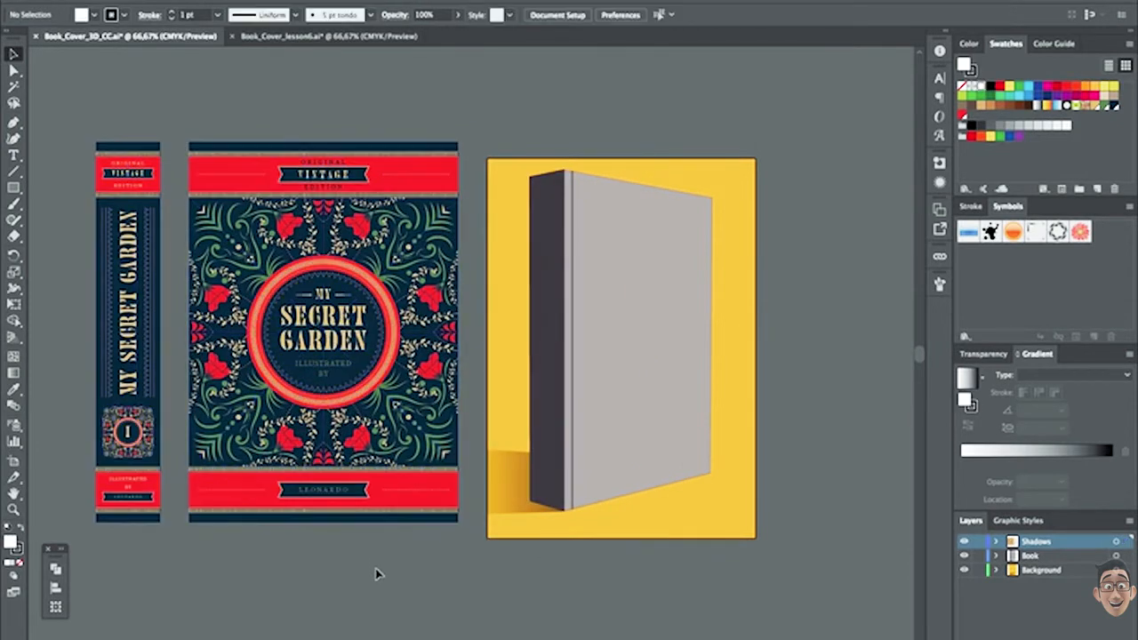
Step: Save the front cover artwork as a static symbol named Front with export type Graphic
left_click_drag(376, 563, 471, 572)
left_click_drag(275, 121, 558, 560)
left_click_drag(521, 406, 1042, 272)
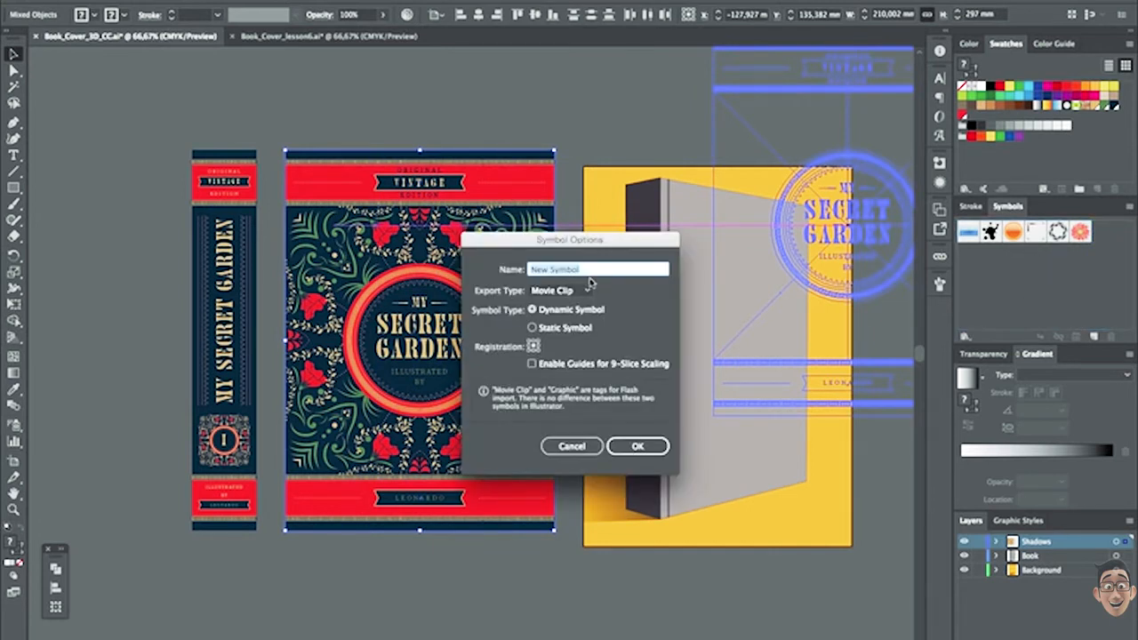
type("Front")
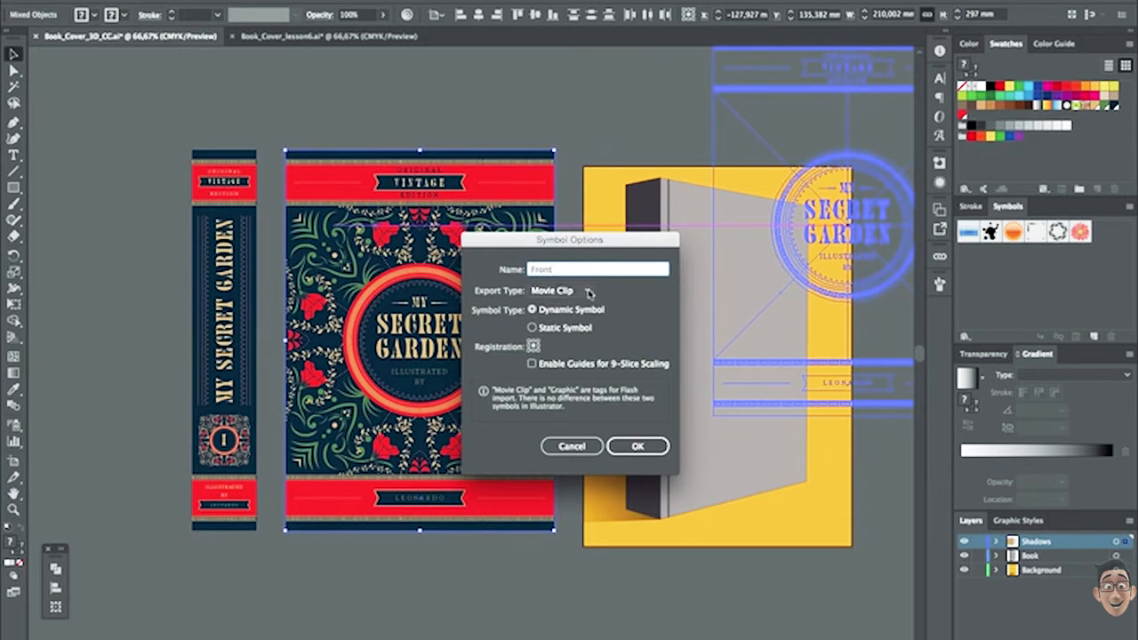
left_click(587, 290)
left_click(560, 319)
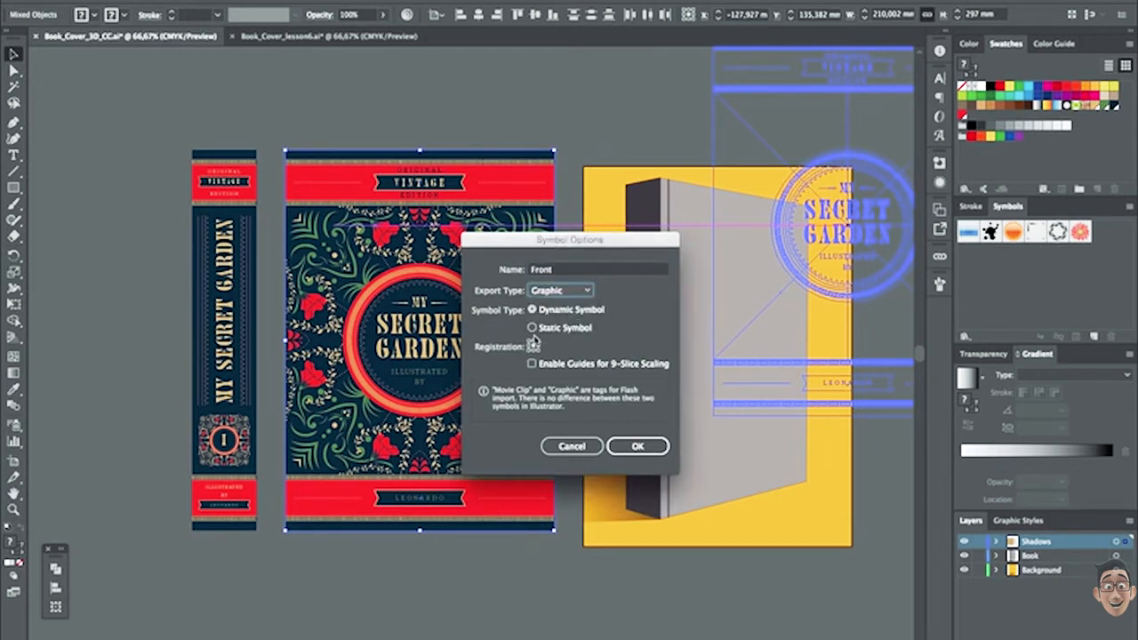
left_click(547, 329)
left_click(636, 455)
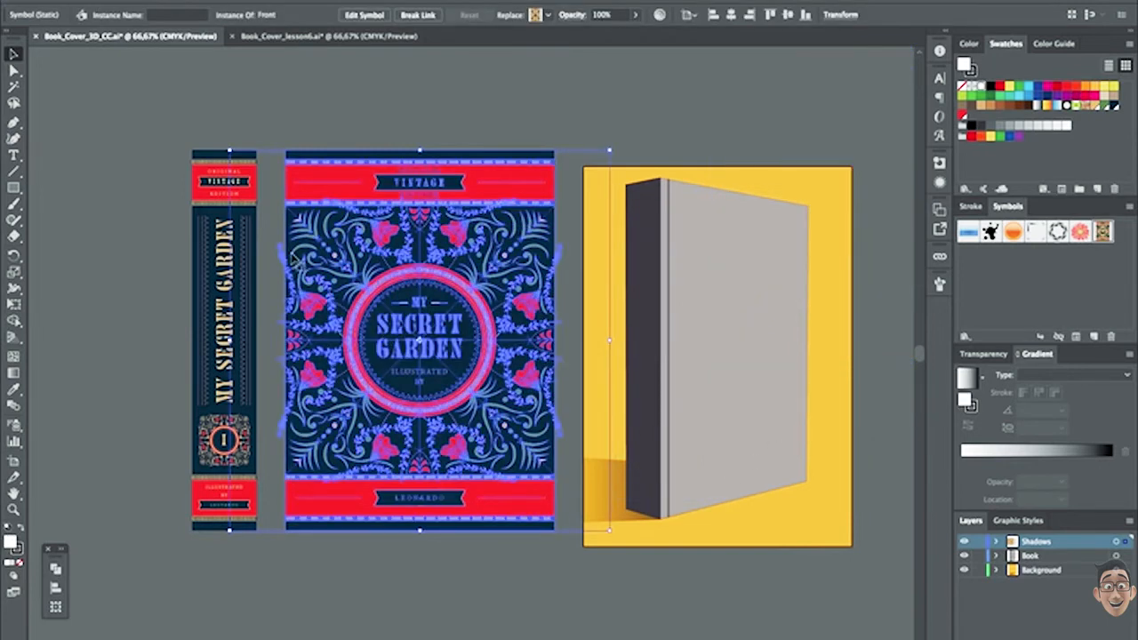
Step: Move the spine artwork away from the front cover and rotate it 90° clockwise so it lies horizontally
key("space")
left_click_drag(238, 362, 472, 339)
left_click_drag(380, 96, 494, 533)
left_click_drag(417, 441, 307, 441)
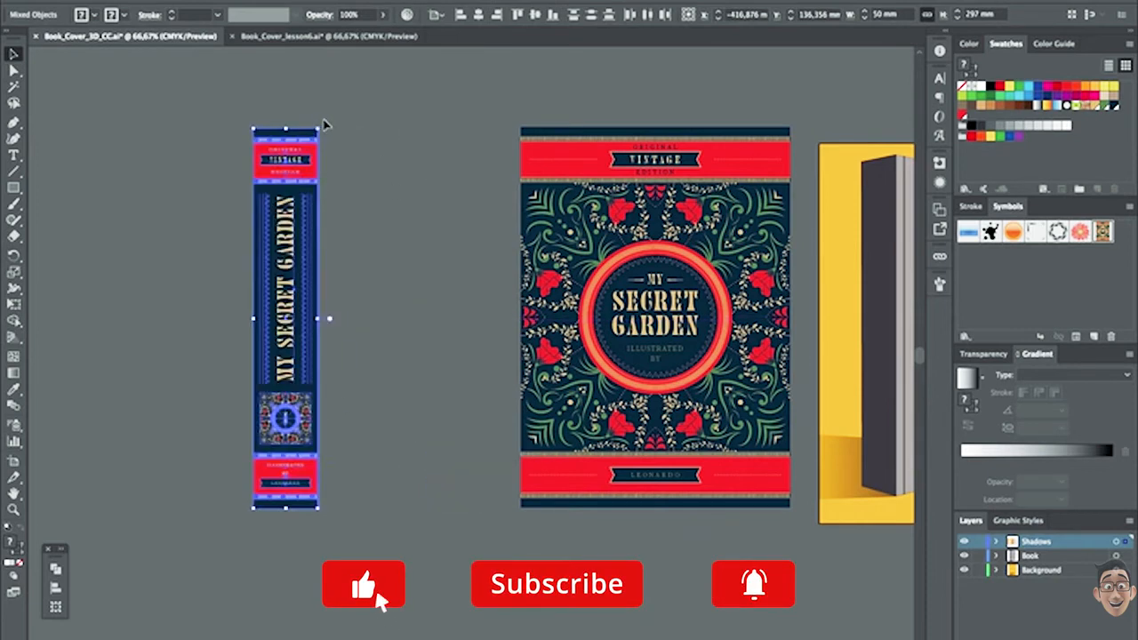
left_click_drag(323, 123, 439, 442)
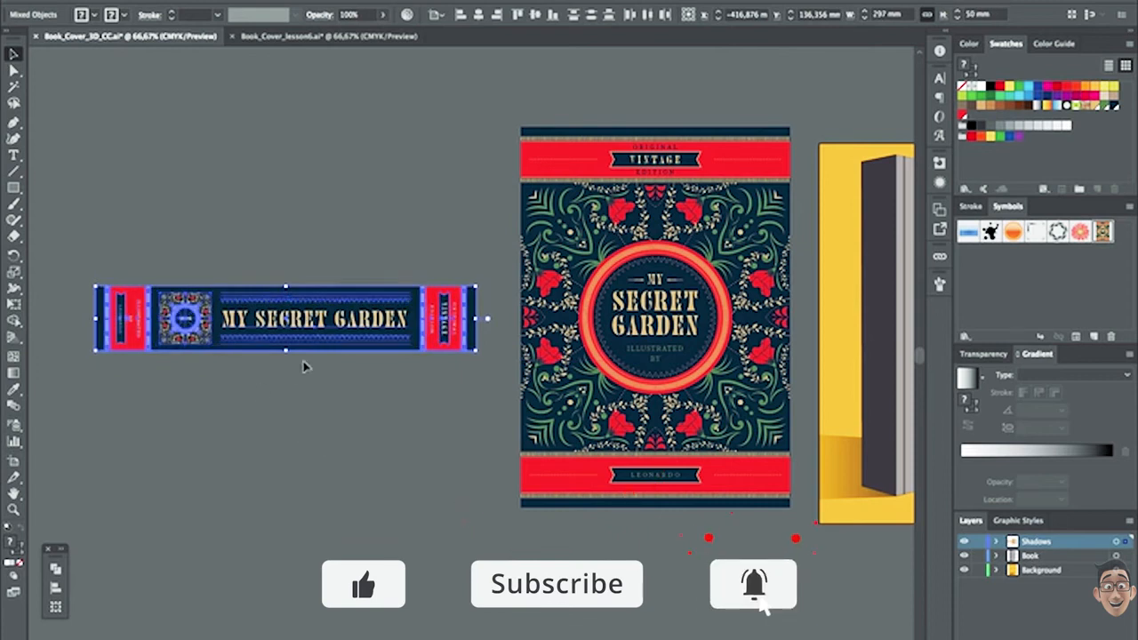
Step: Save the horizontal spine artwork as a static symbol named Spine with export type Graphic
left_click_drag(336, 342, 1001, 284)
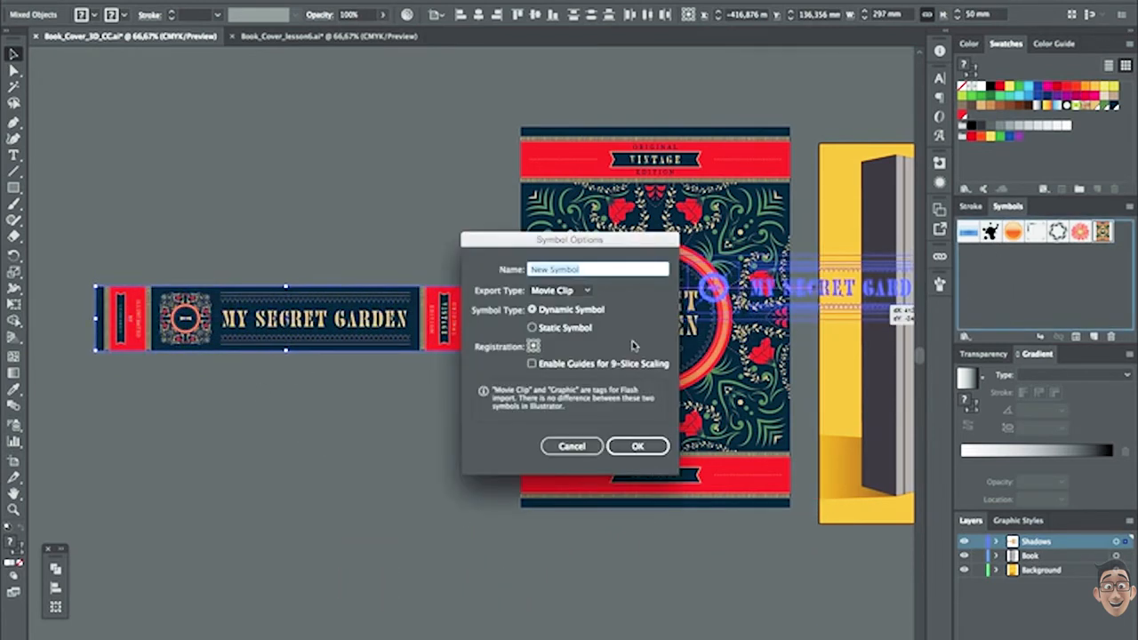
type("Spine")
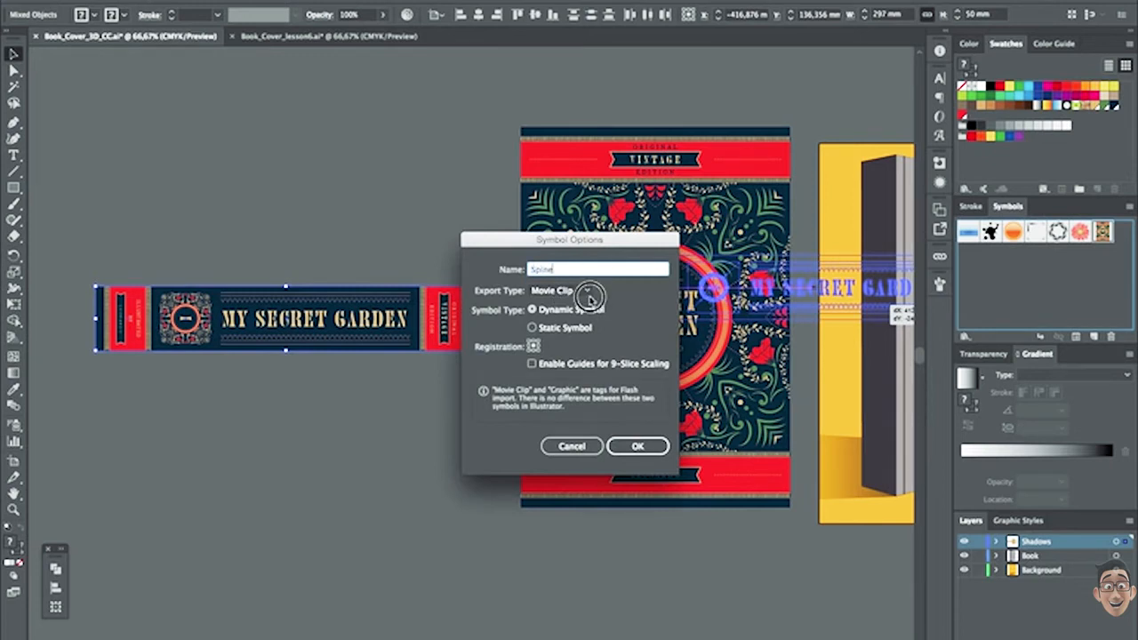
left_click(583, 294)
left_click(576, 329)
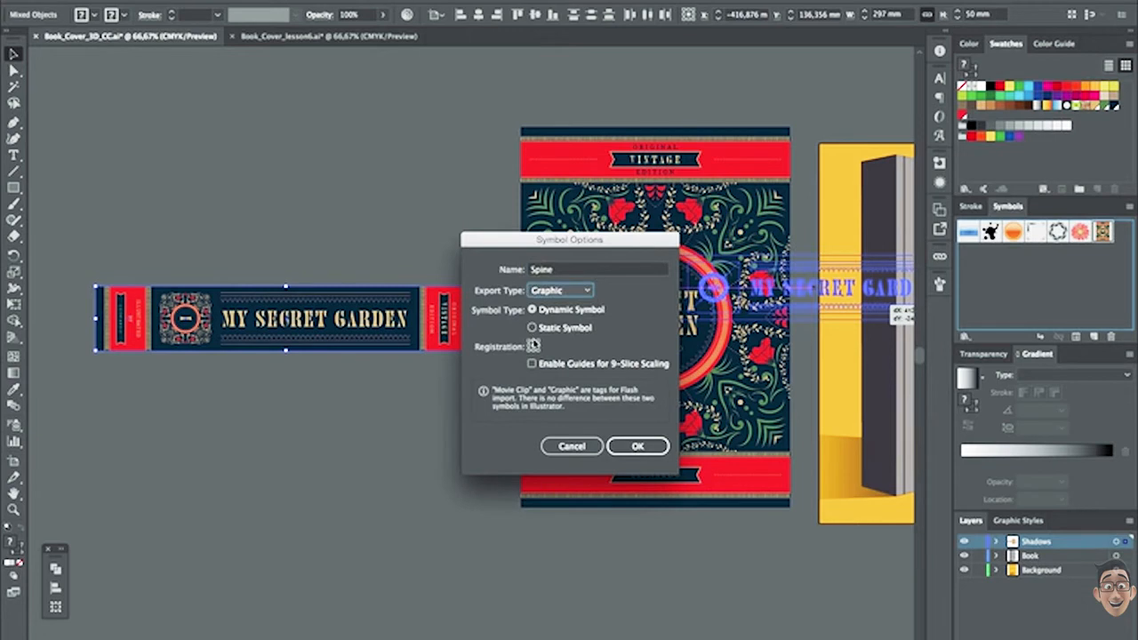
left_click(533, 328)
left_click(635, 447)
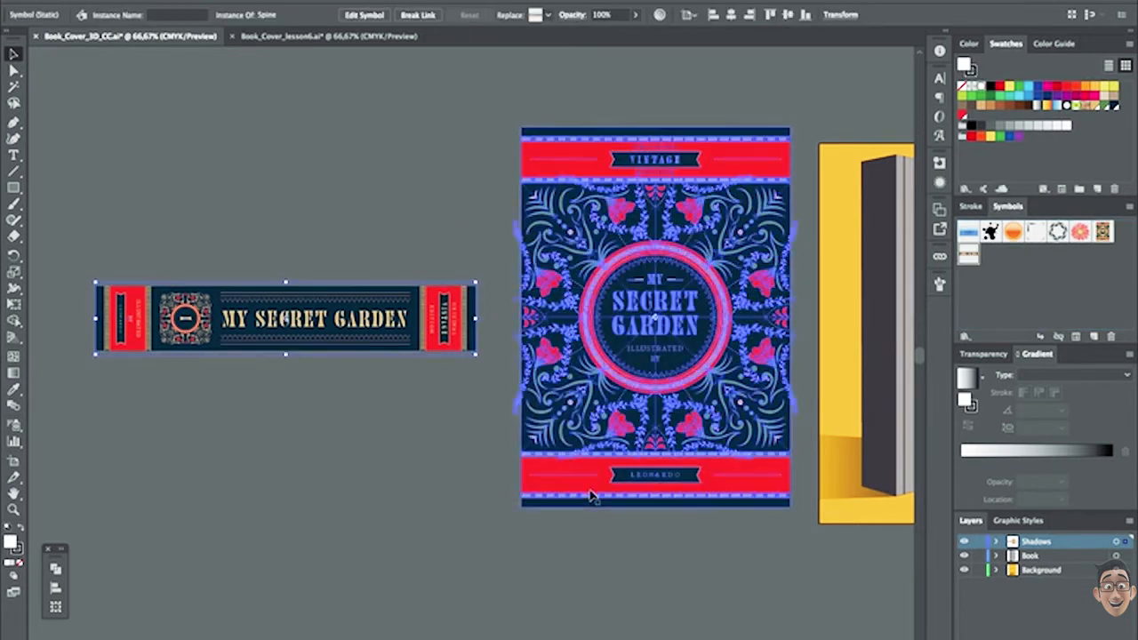
Step: Delete the spine and front cover symbol instances beside the artboard
left_click_drag(348, 315, 796, 541)
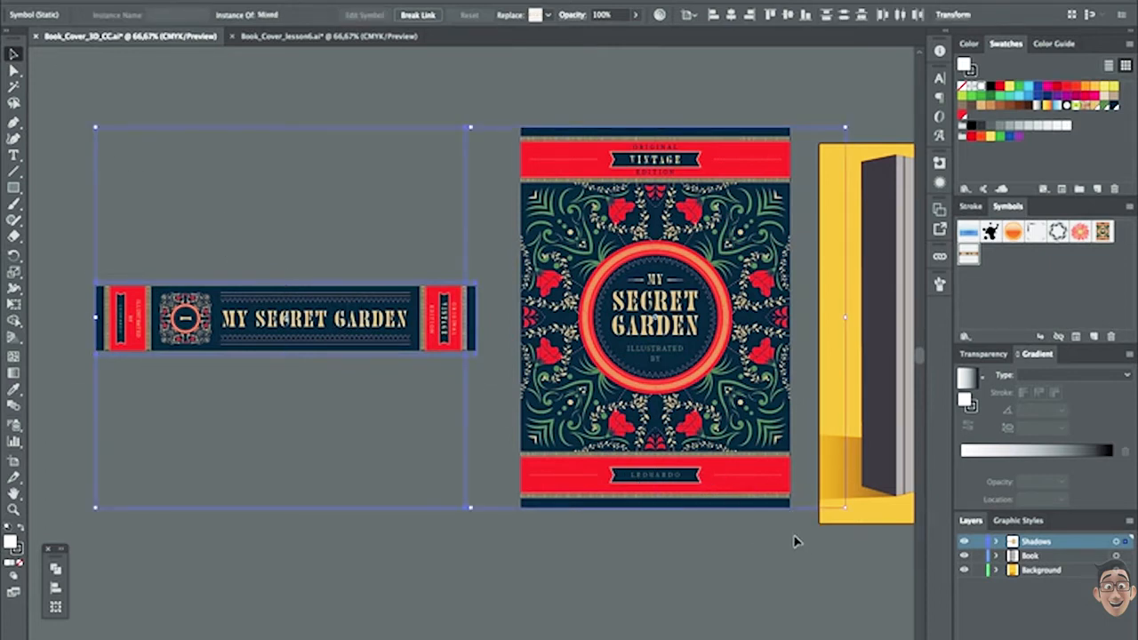
key("Delete")
Step: Open the 3D Extrude & Bevel effect of the book's rectangle with preview on, and bring up its Map Art settings clear of the book
scroll(575, 381, "right", 5)
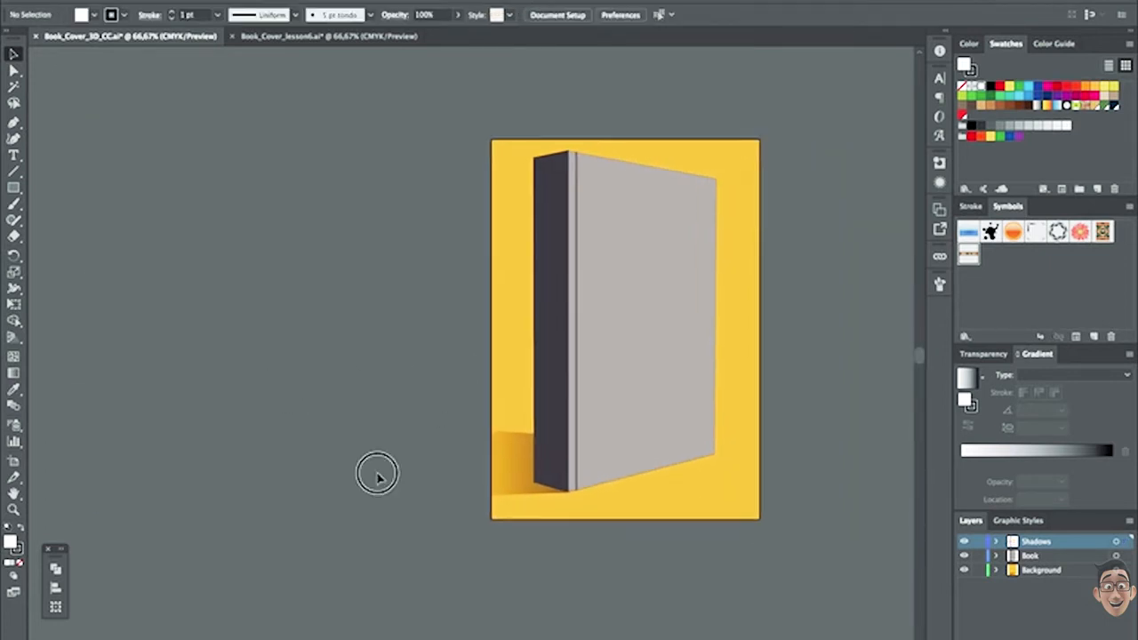
scroll(462, 418, "right", 3)
left_click(536, 348)
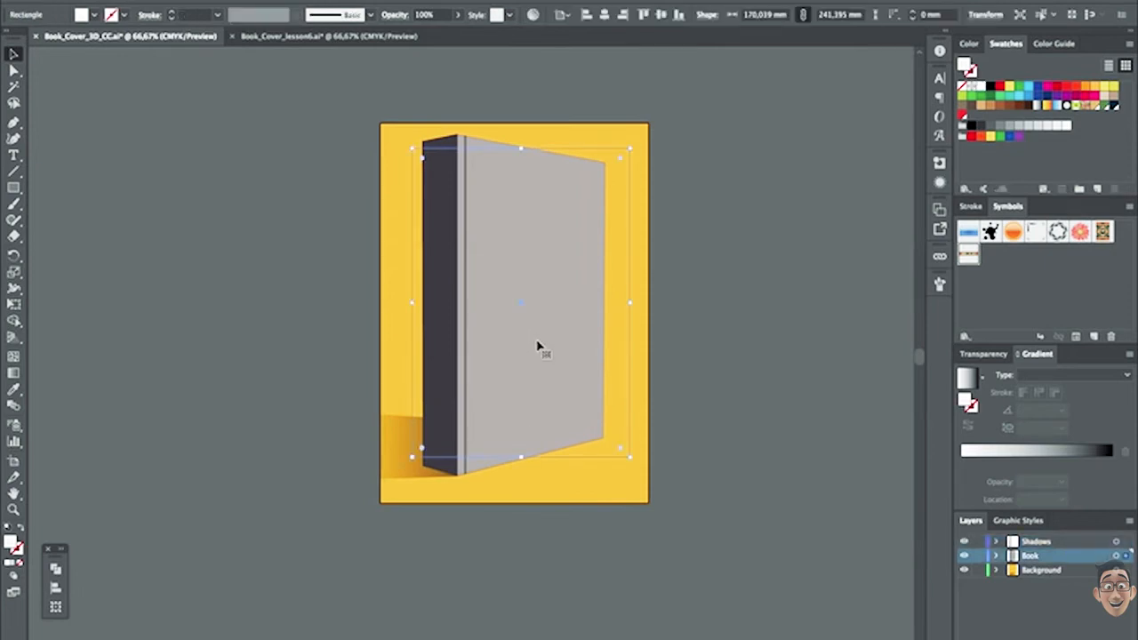
scroll(772, 418, "right", 3)
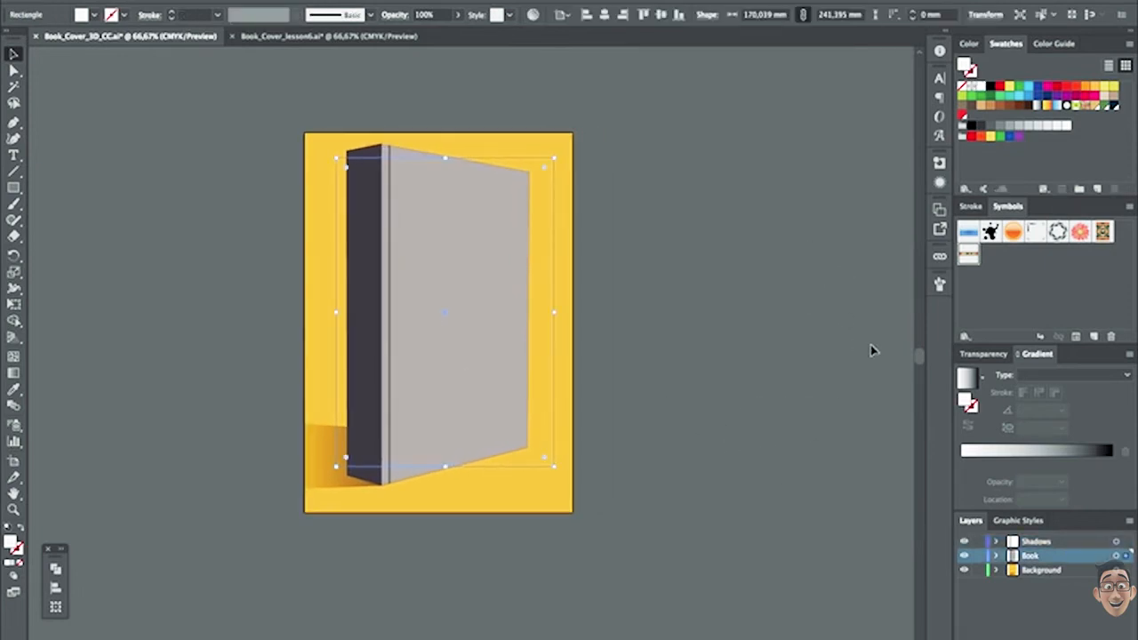
left_click(940, 183)
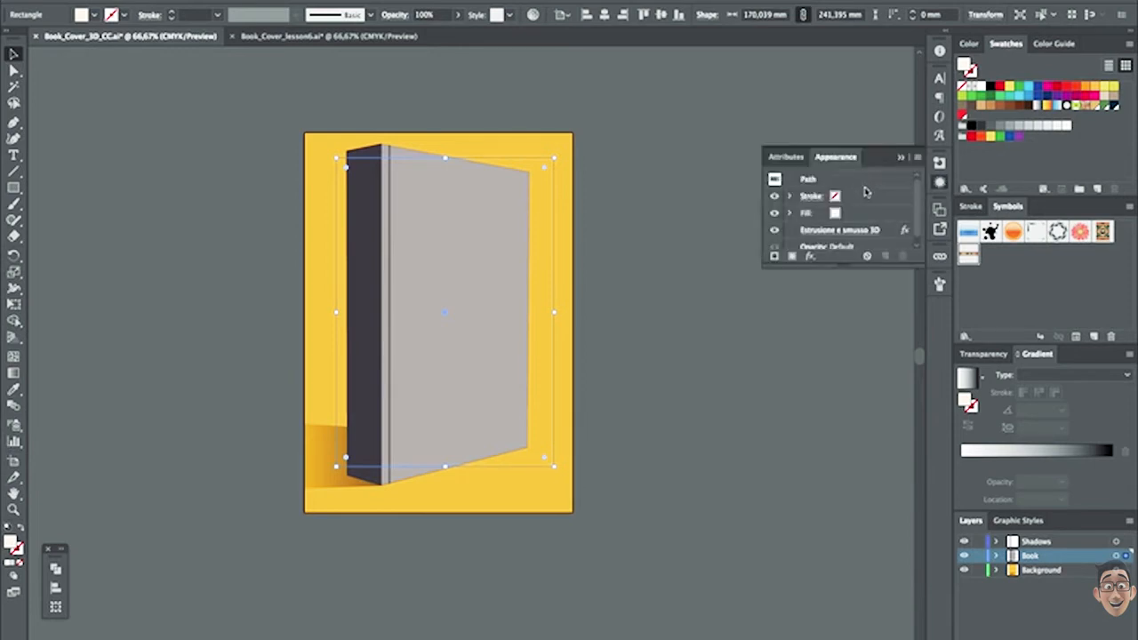
left_click(849, 231)
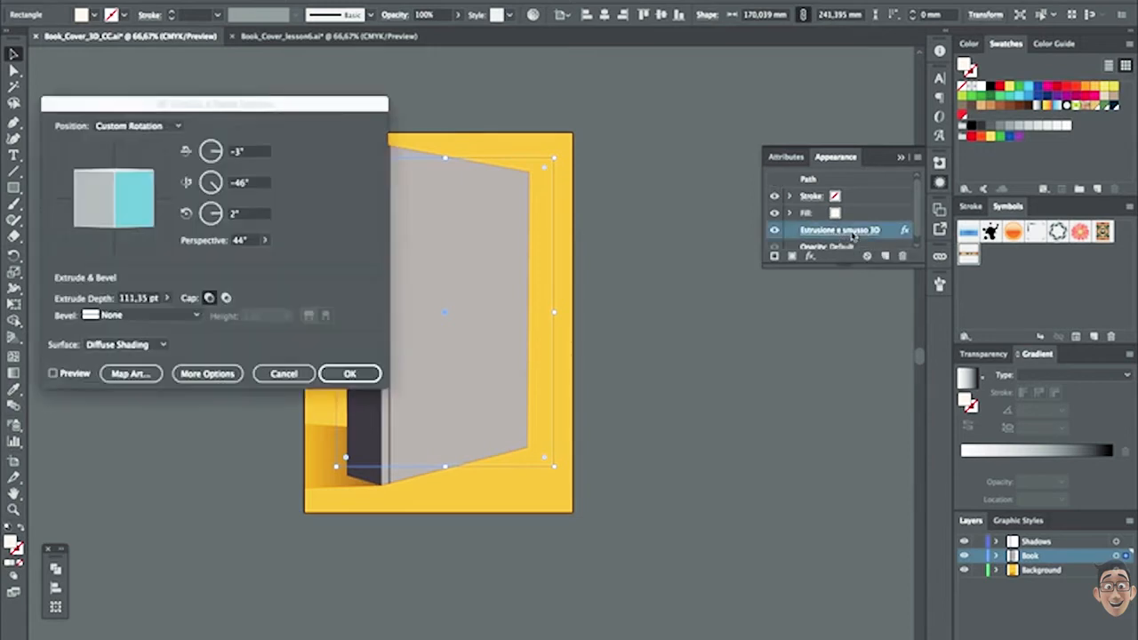
left_click_drag(312, 113, 304, 114)
left_click(45, 374)
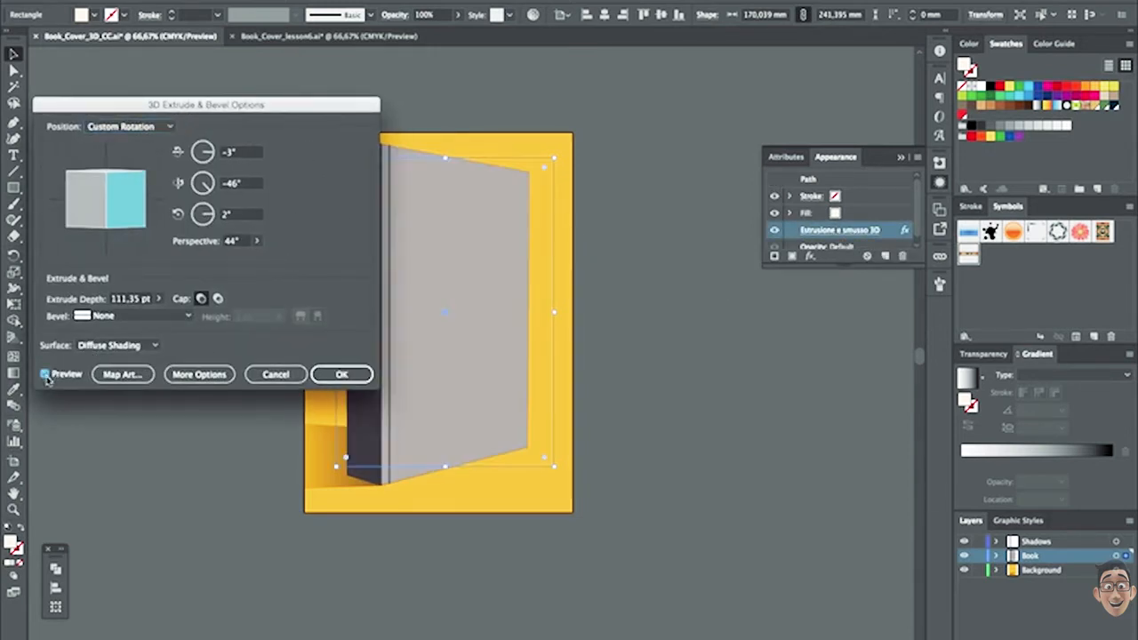
left_click(121, 375)
left_click_drag(349, 110, 822, 347)
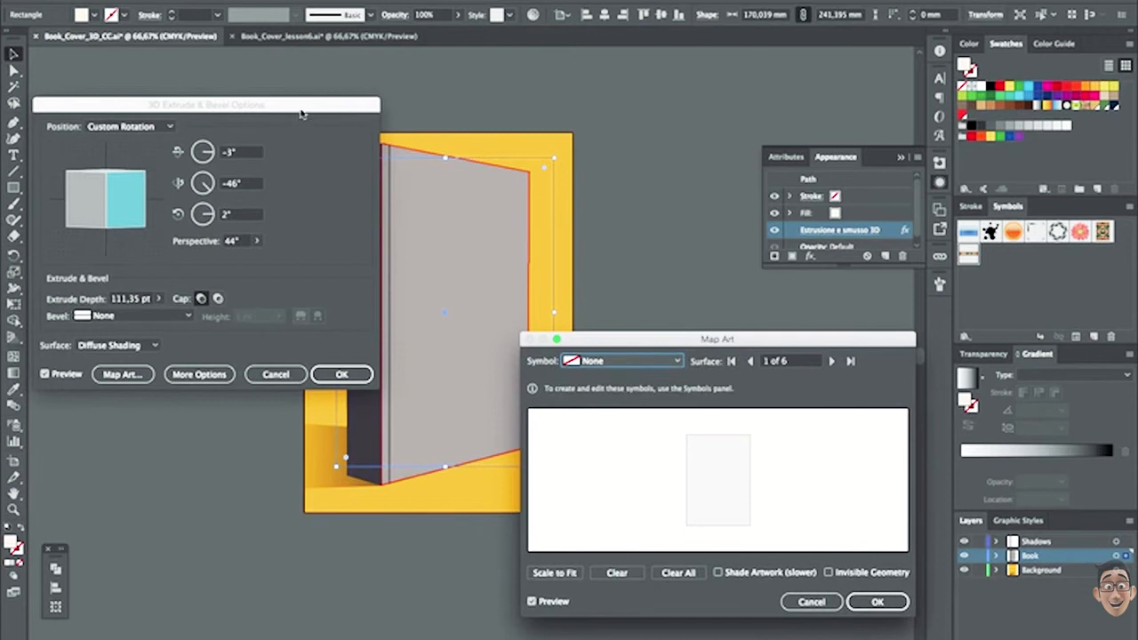
left_click_drag(301, 116, 244, 96)
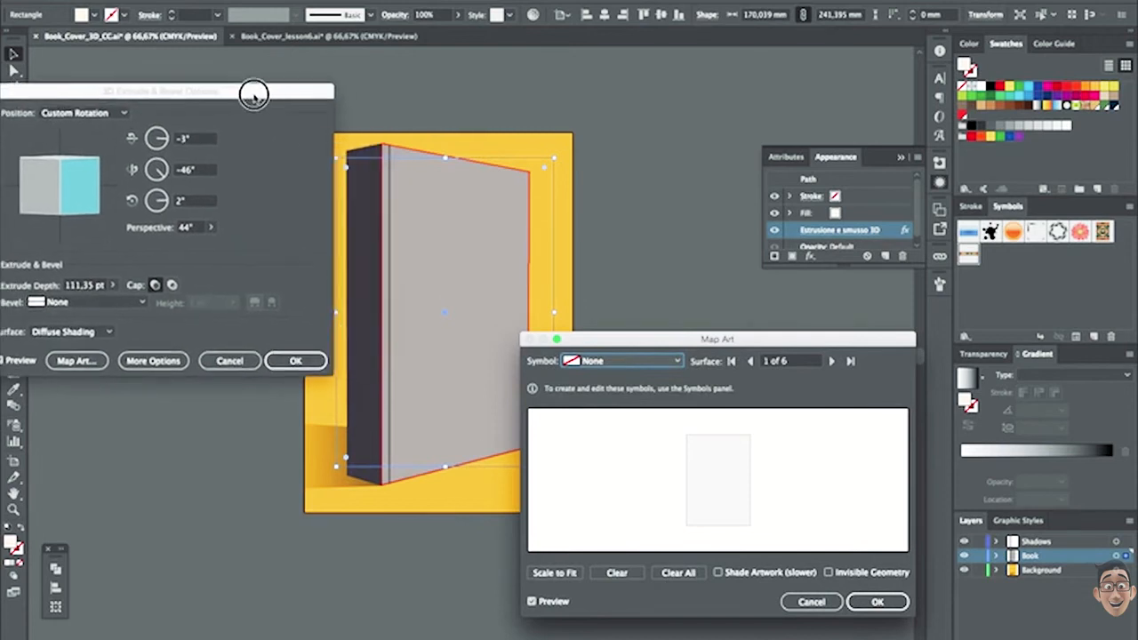
Step: Map the Front symbol onto surface 1 of 6 and refresh the preview on the book
left_click(676, 365)
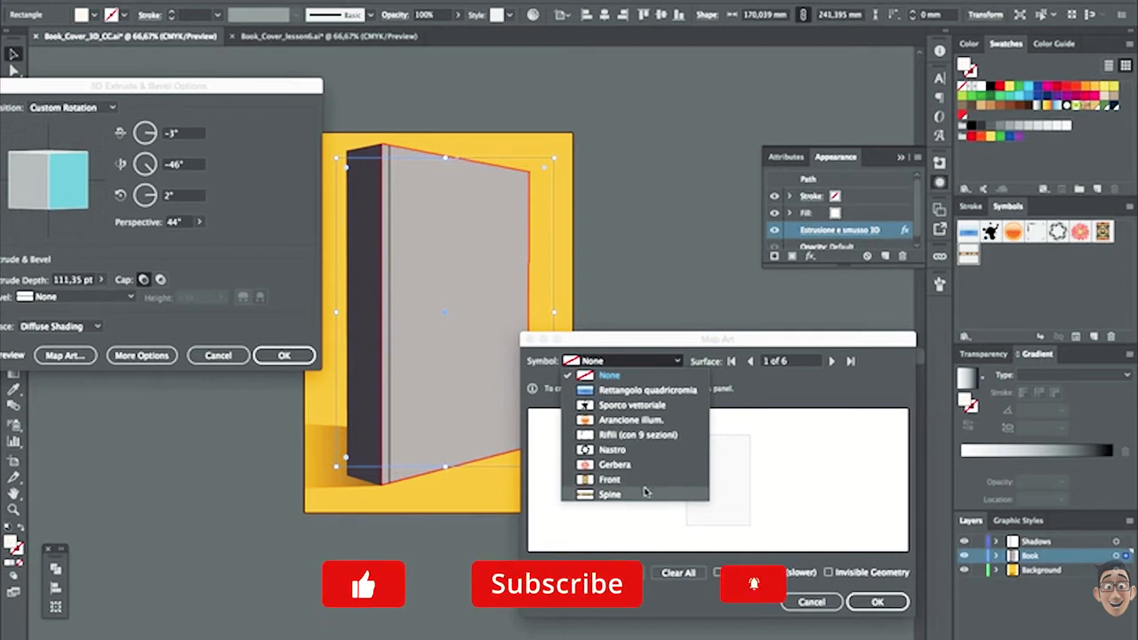
left_click(787, 384)
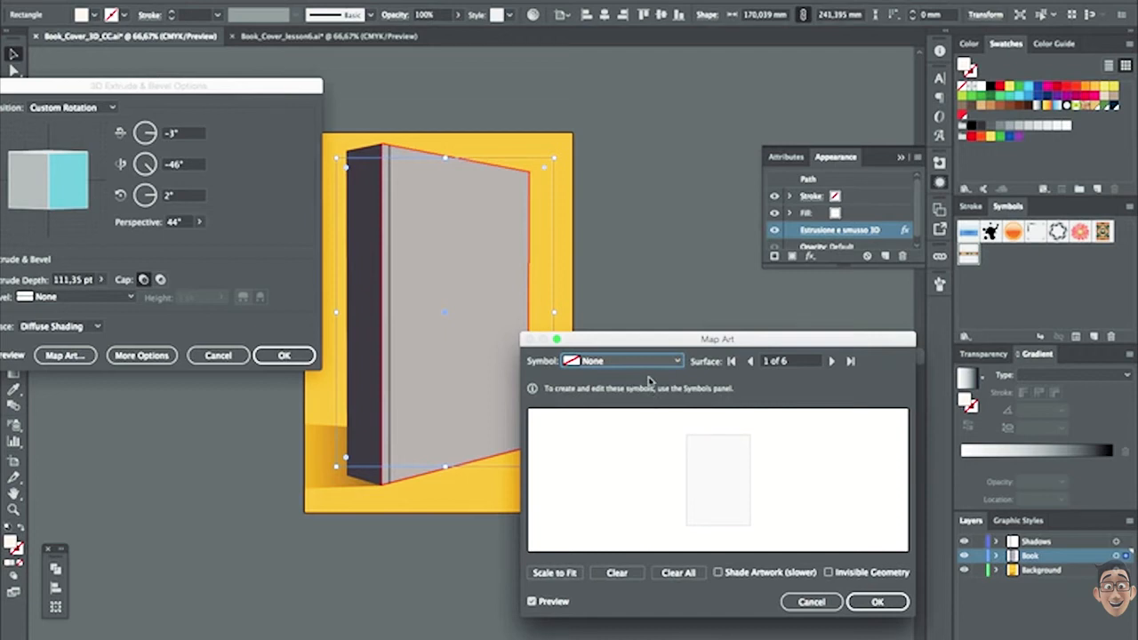
left_click(622, 361)
left_click(638, 482)
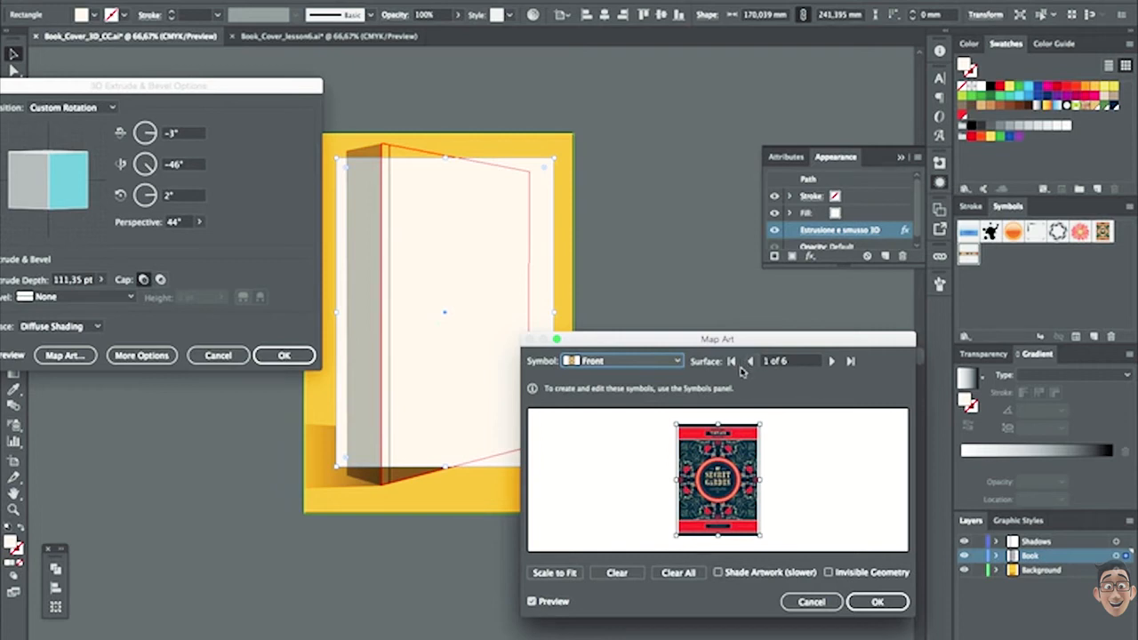
left_click(533, 602)
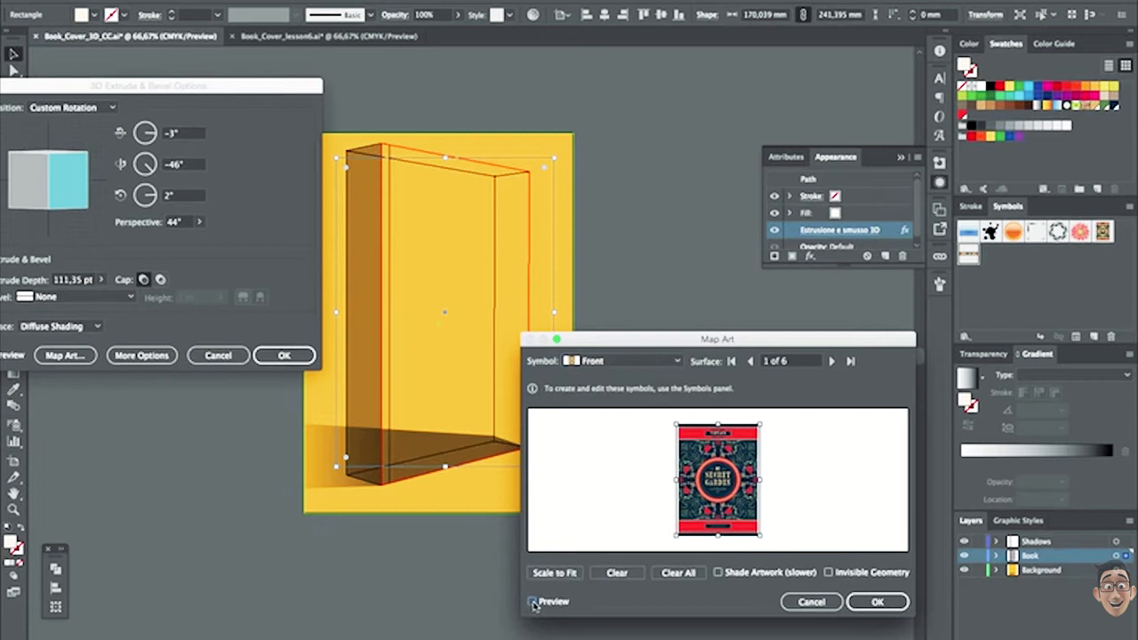
left_click(533, 601)
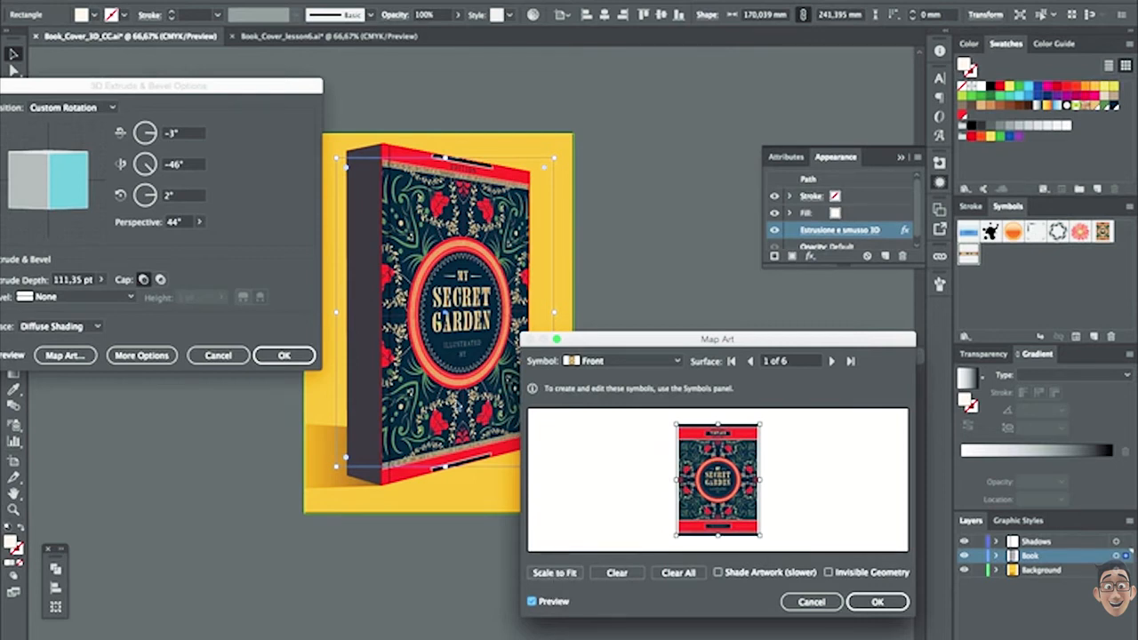
Step: Scale the Front artwork to fit surface 1 and stretch it slightly past the surface's spine-side edge
left_click(560, 576)
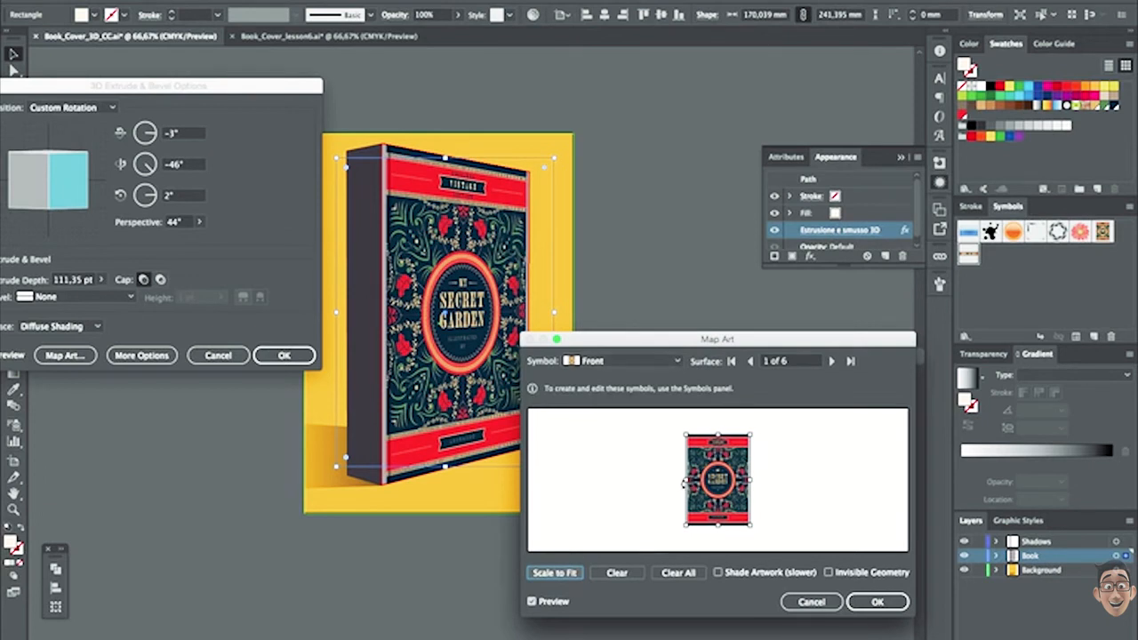
mouse_move(685, 480)
left_mouse_down()
mouse_move(656, 481)
mouse_move(677, 480)
left_mouse_up()
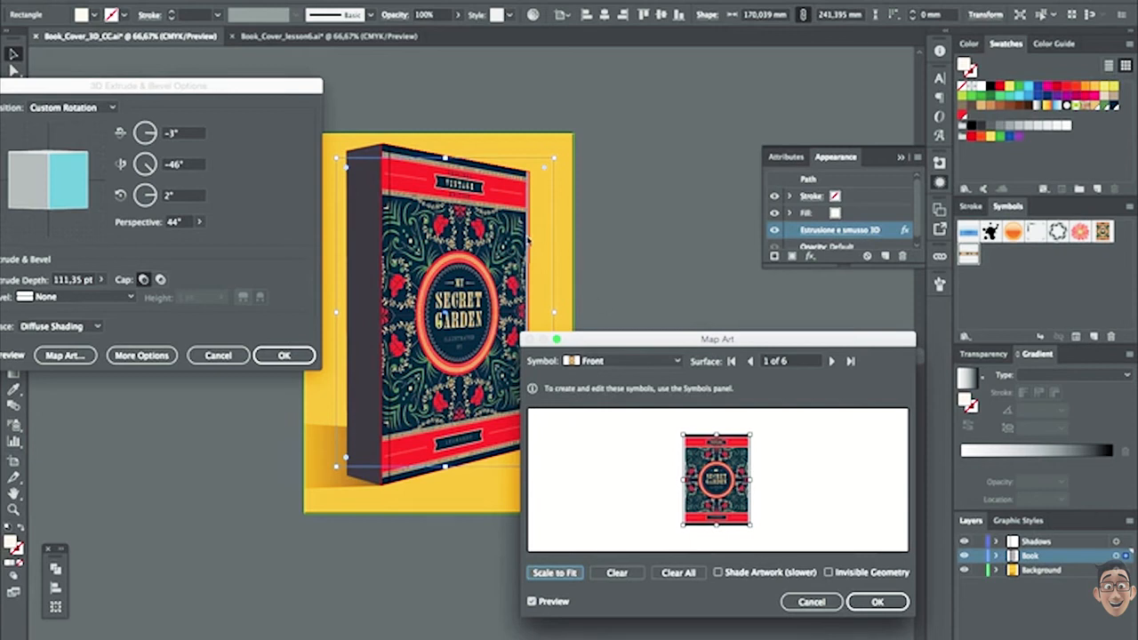
Step: Stretch the Front artwork slightly past surface 1's outer edge, opposite the spine, and reposition the Map Art settings
left_click_drag(751, 482, 758, 480)
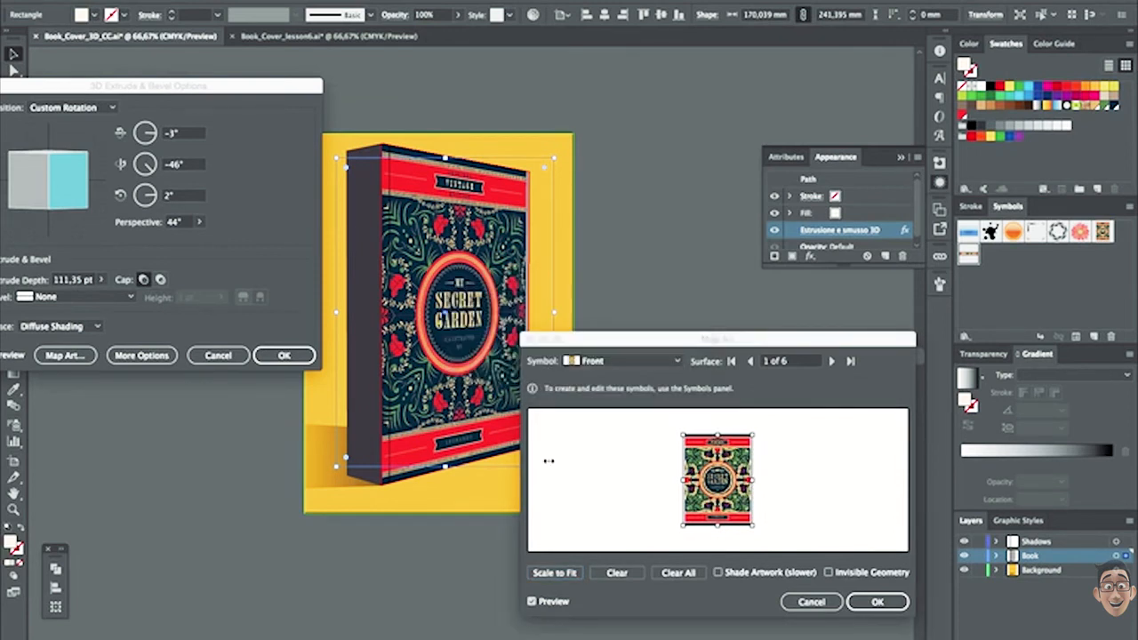
left_click_drag(600, 336, 542, 333)
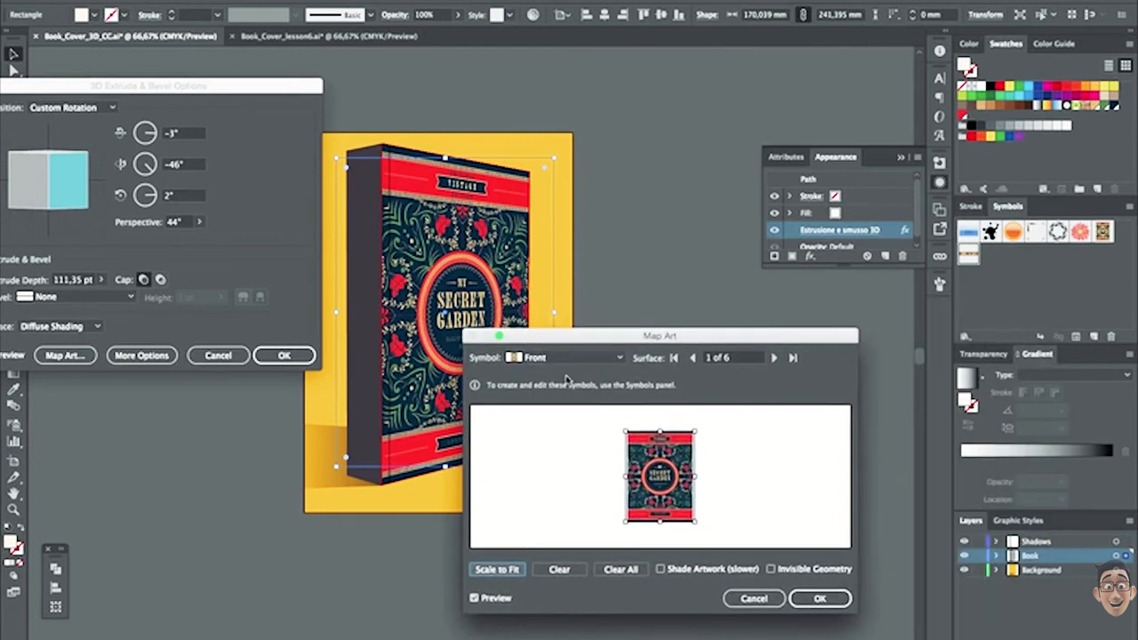
left_click(620, 360)
left_click(704, 340)
Step: Map the Spine symbol onto surface 5 of 6 and refresh the preview on the book
left_click(774, 359)
left_click(774, 359)
left_click(775, 358)
left_click(775, 358)
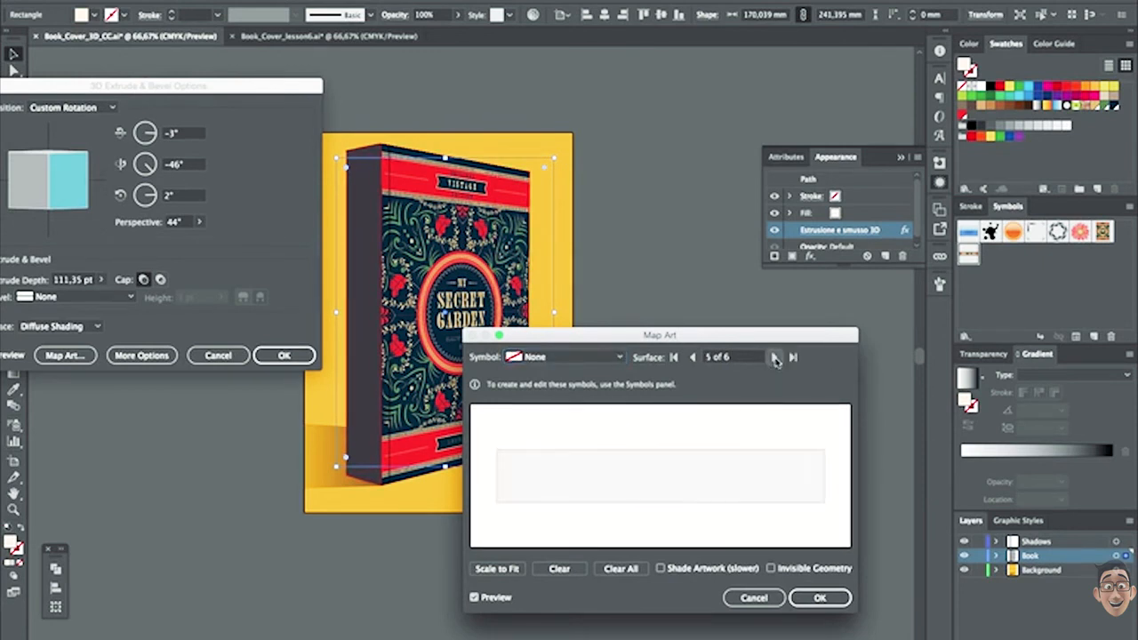
left_click(620, 358)
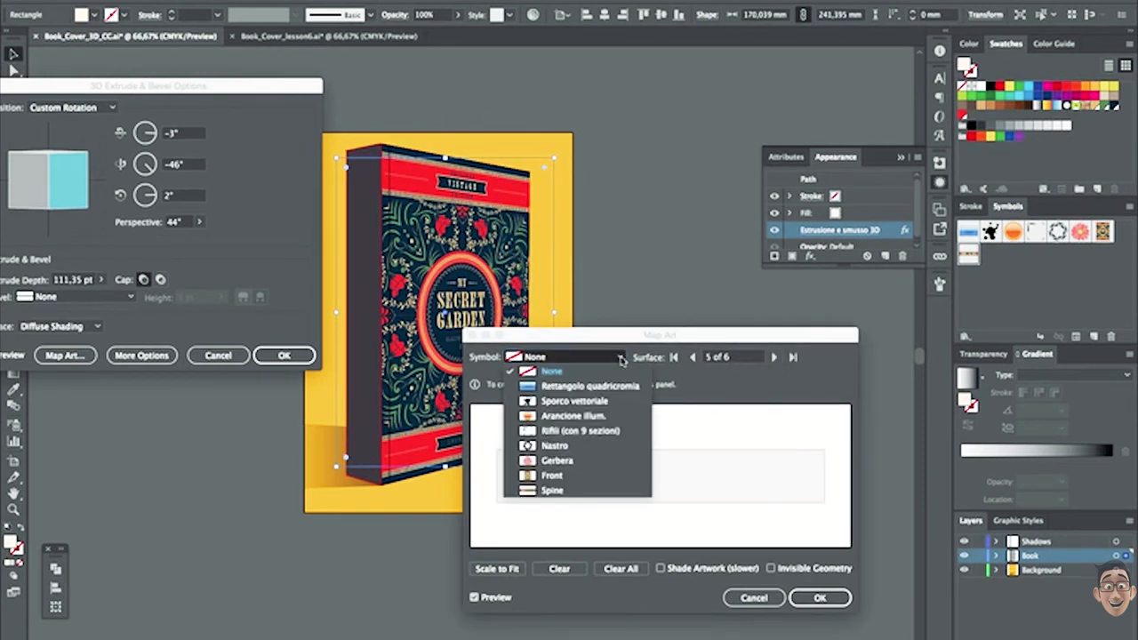
left_click(581, 494)
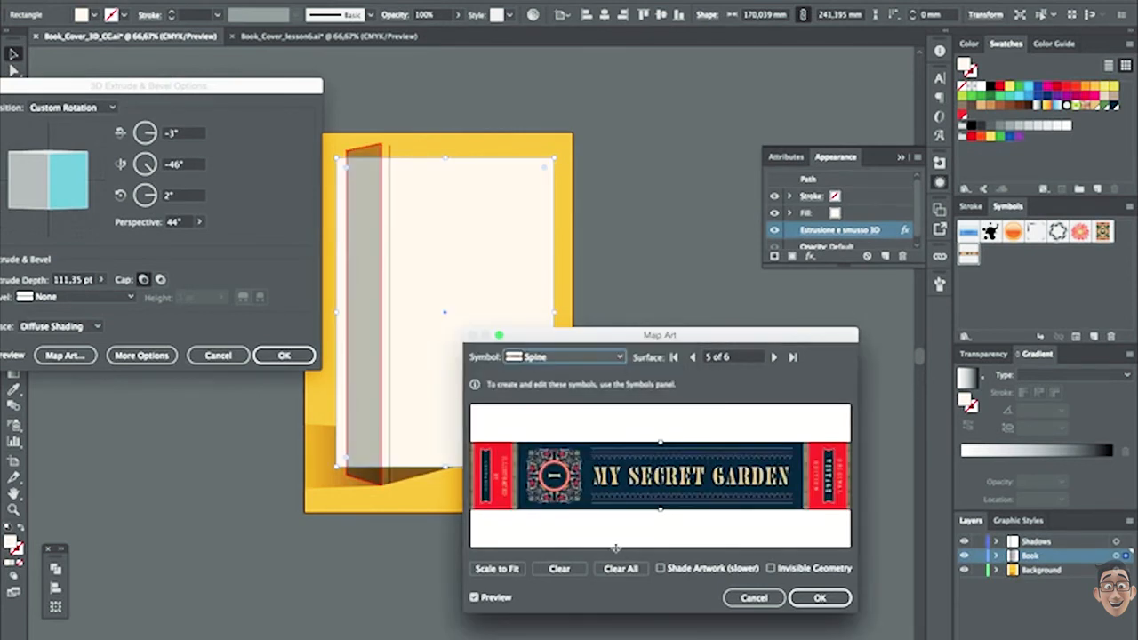
left_click(473, 598)
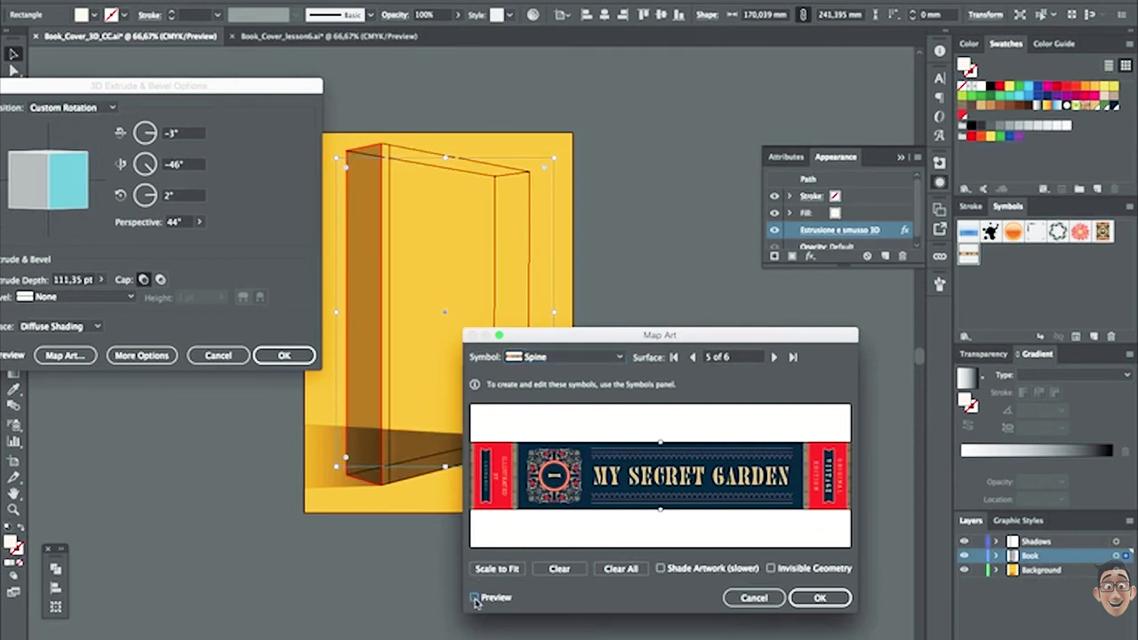
left_click(475, 598)
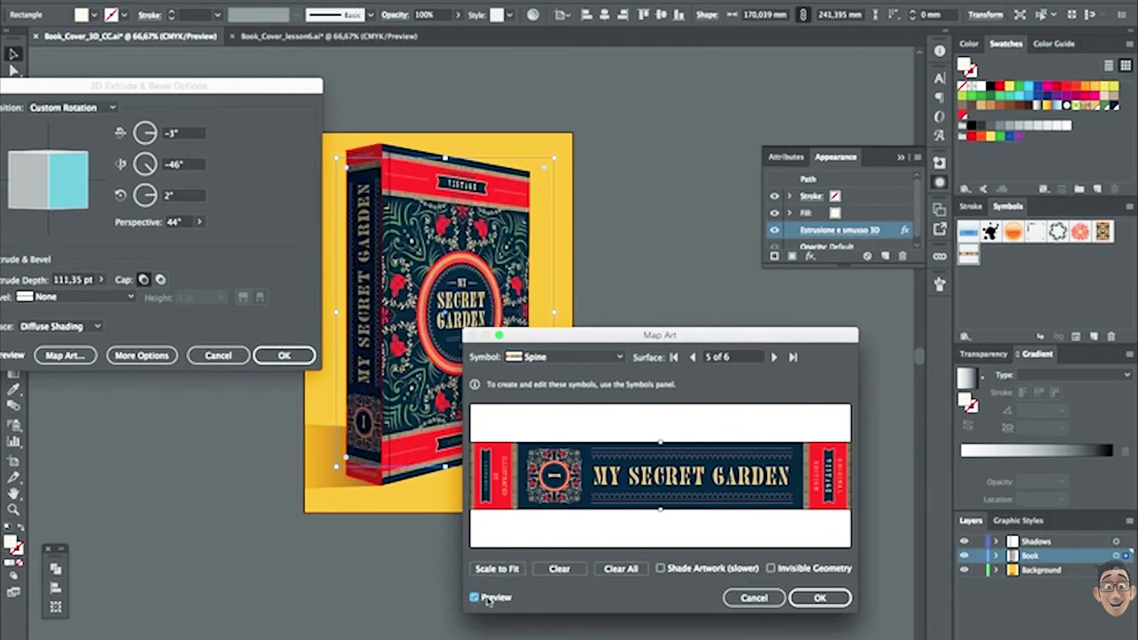
Step: Scale the Spine artwork to fit surface 5 and apply the mapped art and the 3D Extrude & Bevel effect
left_click(503, 573)
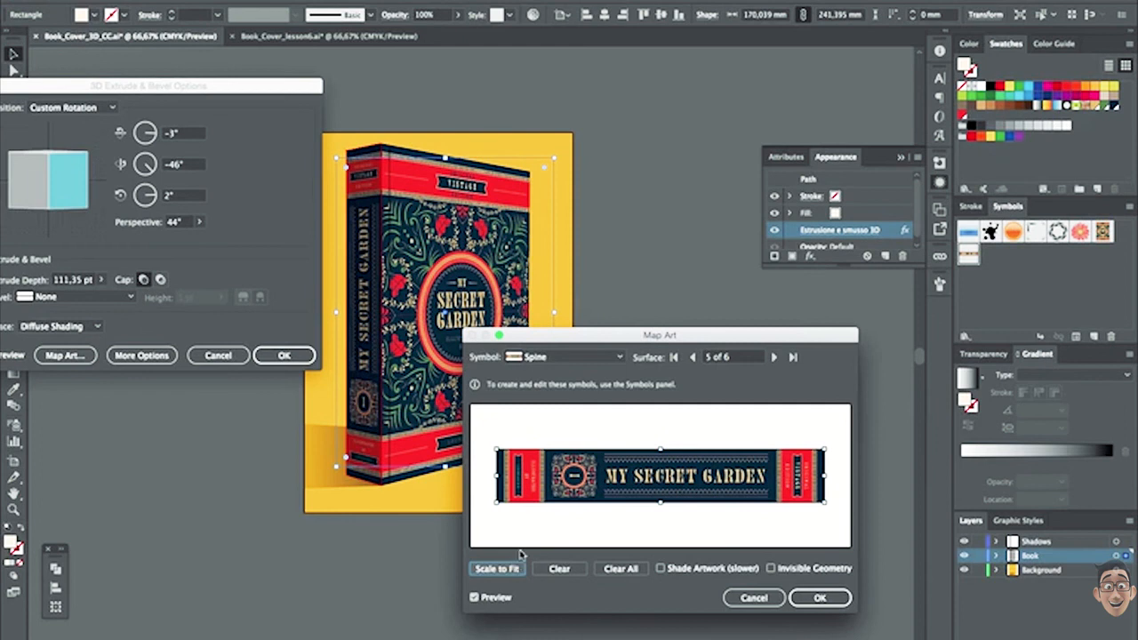
left_click(833, 602)
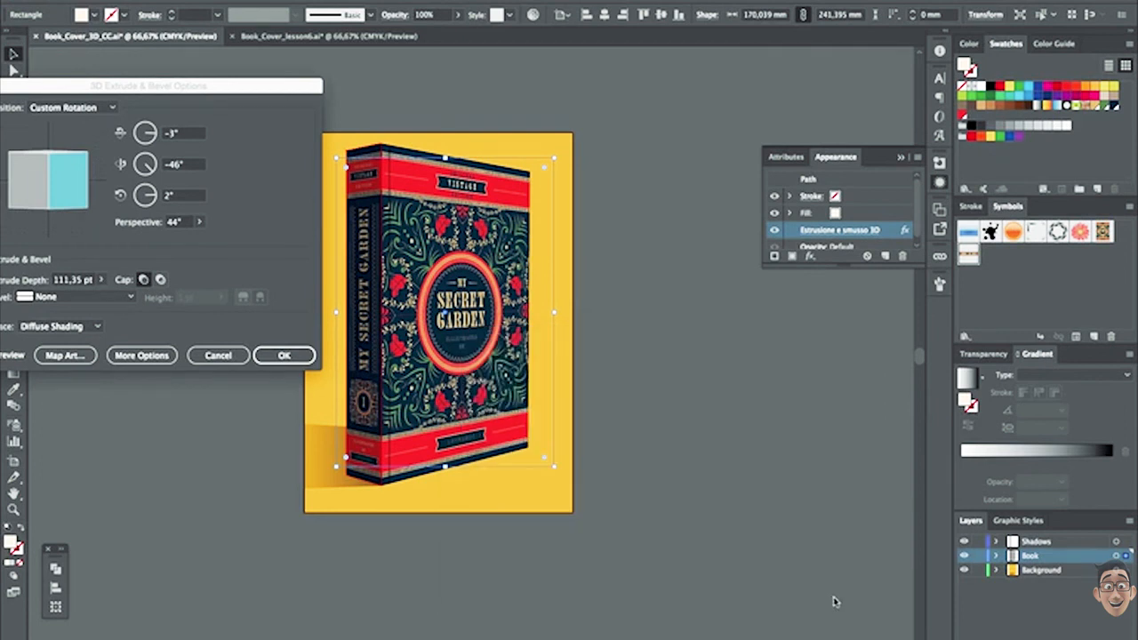
left_click(296, 356)
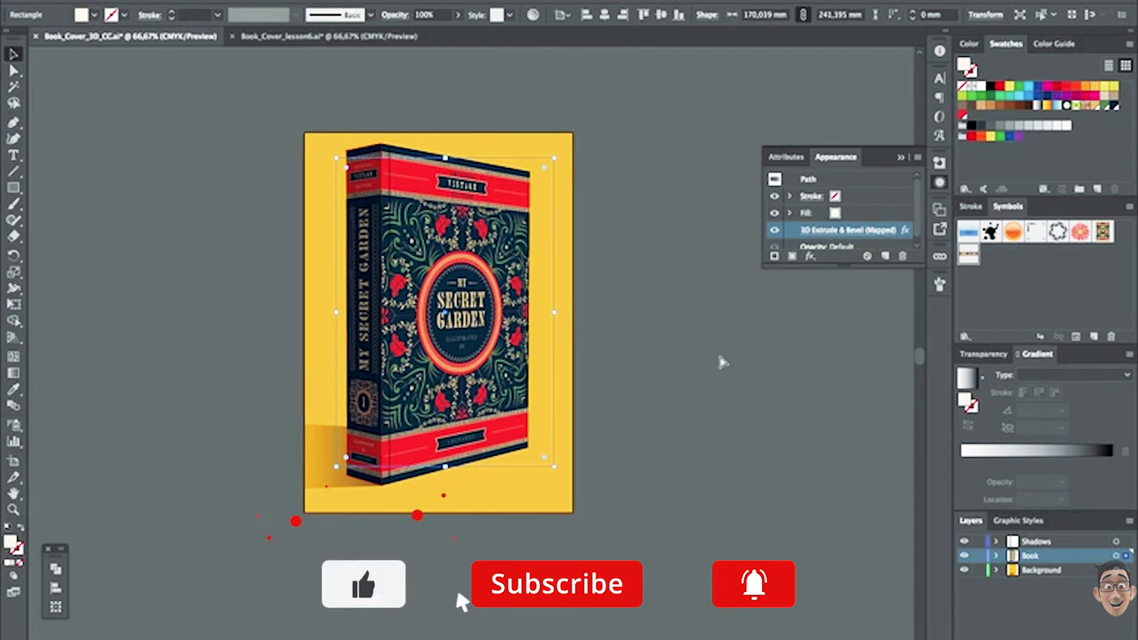
Step: Examine the mapped cover and spine at 100% and in full view, and deselect the book
key("ctrl+1")
left_click_drag(679, 464, 722, 456)
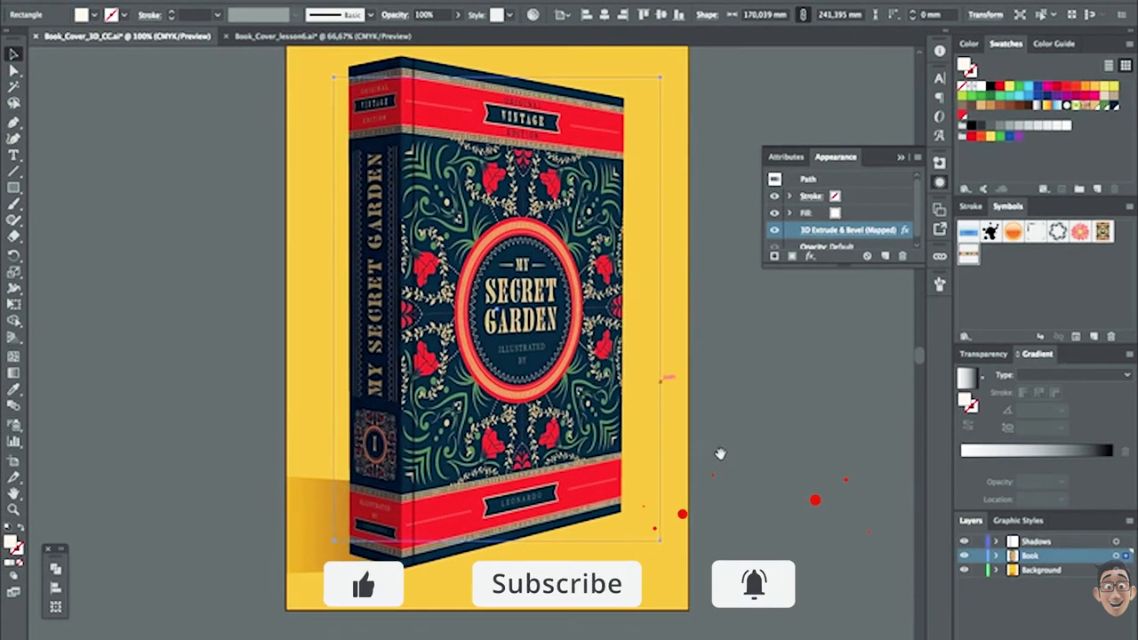
key("ctrl+minus")
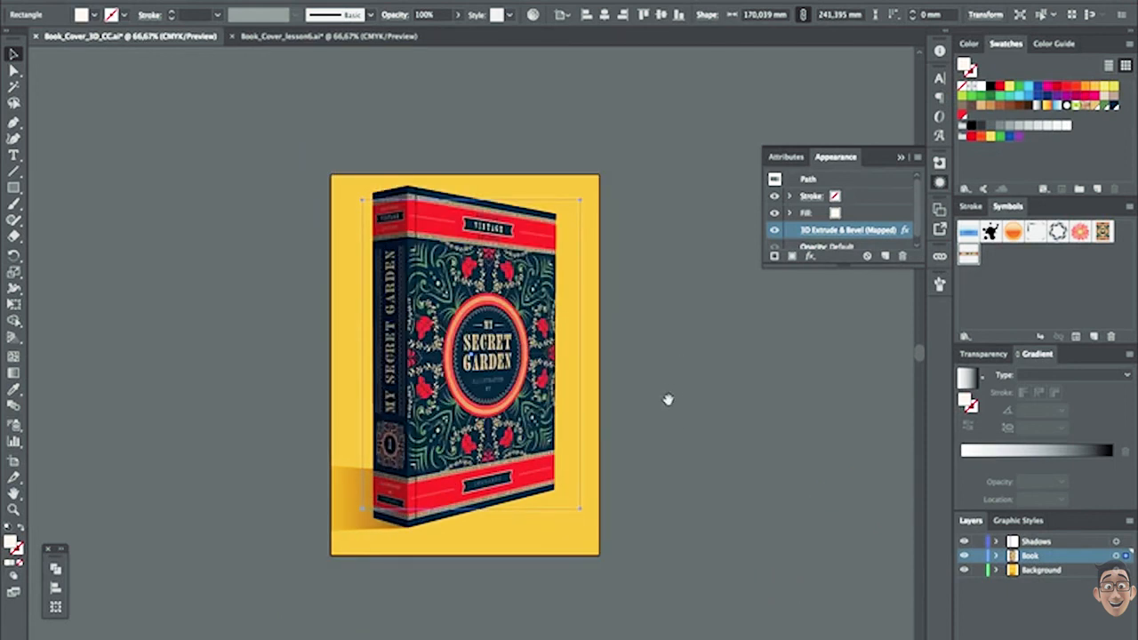
left_click_drag(705, 434, 703, 445)
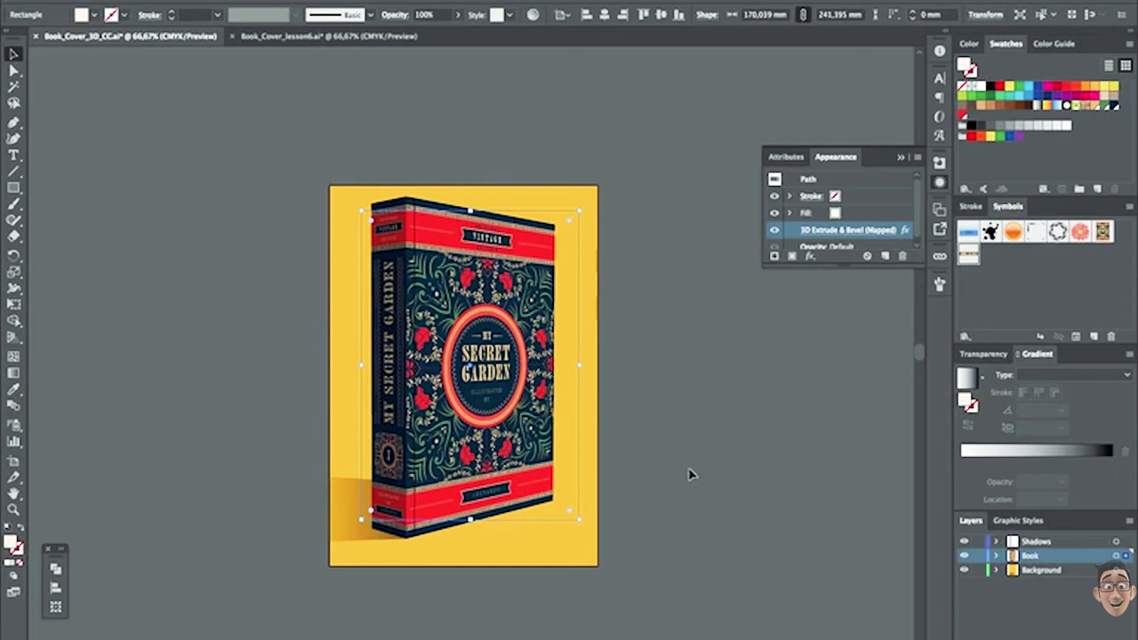
left_click(647, 474)
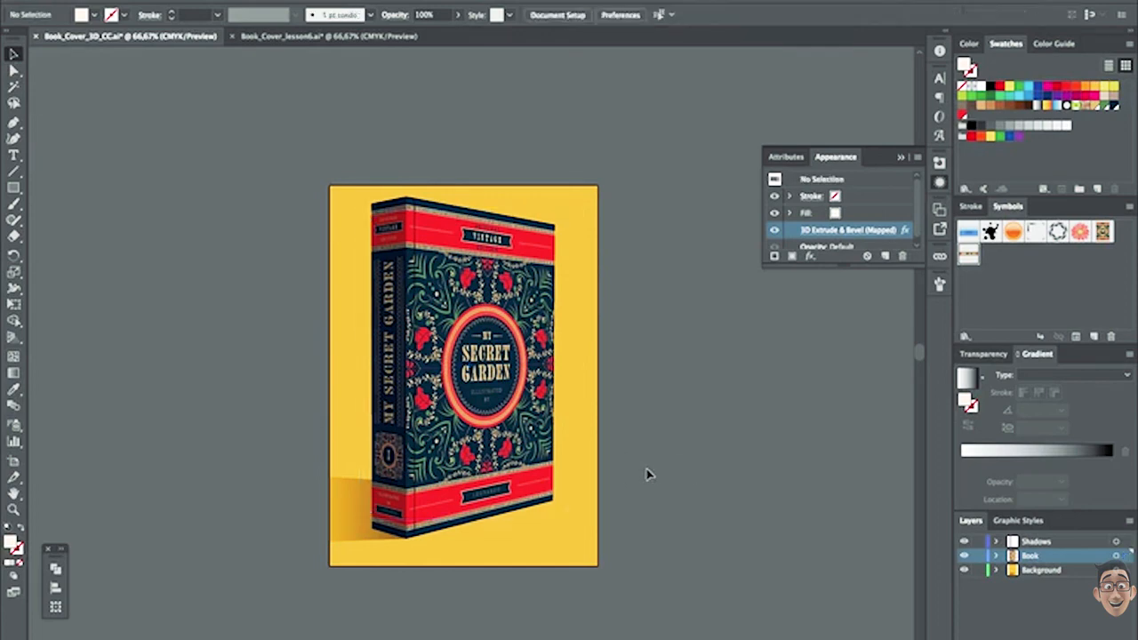